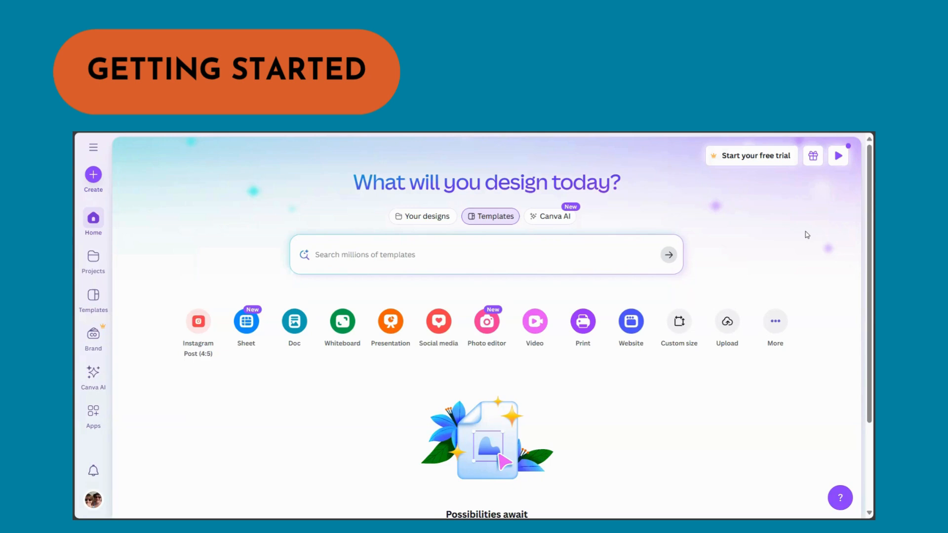
# Search the templates for "logo" and browse the resulting designs
pyautogui.click(437, 257)
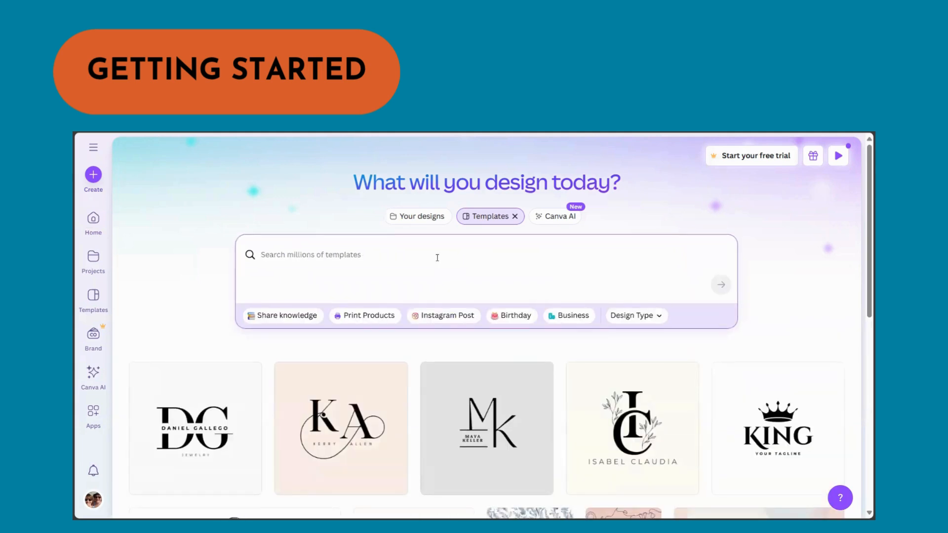
pyautogui.write('logo')
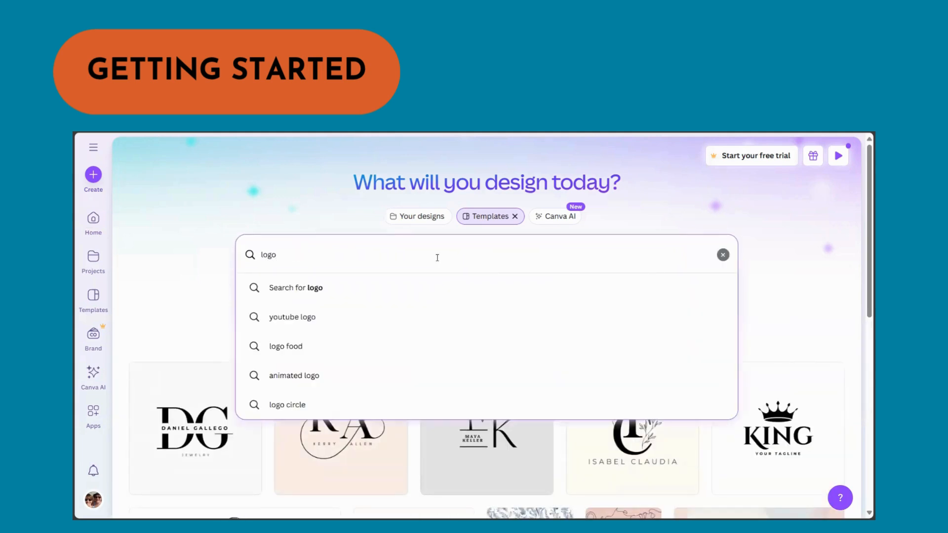
pyautogui.press('Return')
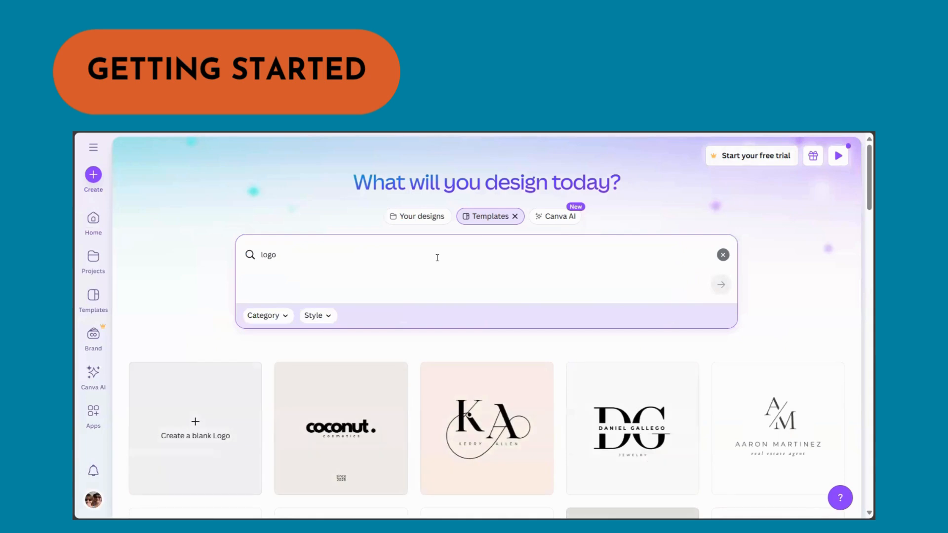
pyautogui.scroll(-15, 570, 386)
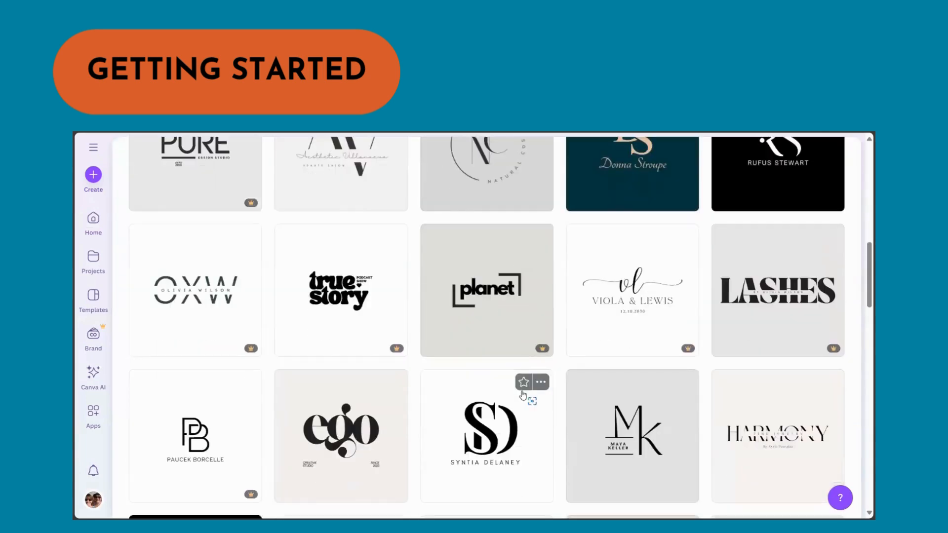
pyautogui.scroll(-15, 521, 395)
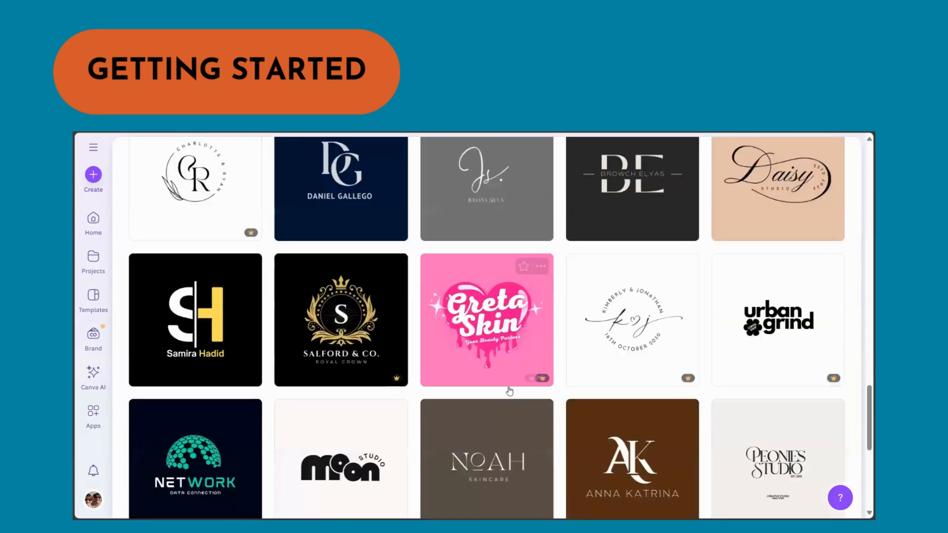
pyautogui.scroll(-15, 512, 390)
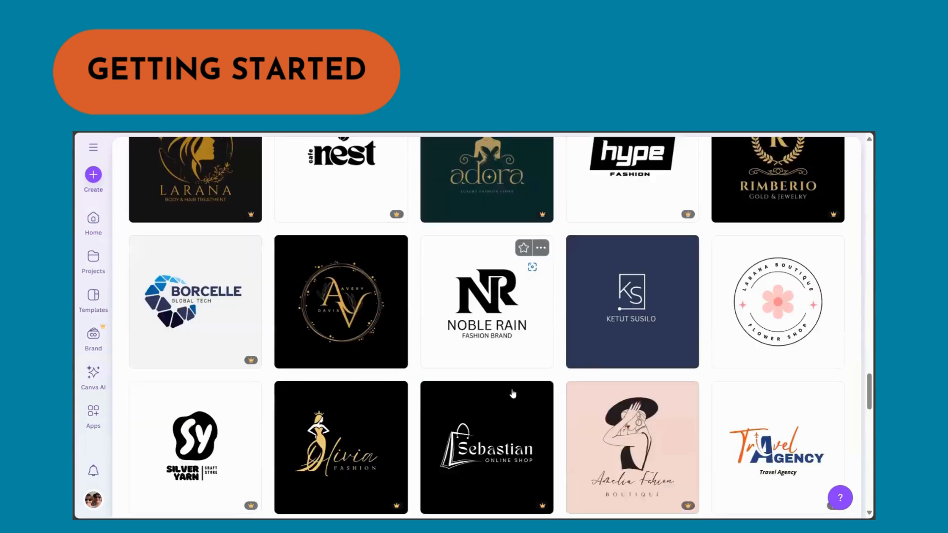
pyautogui.moveTo(513, 392)
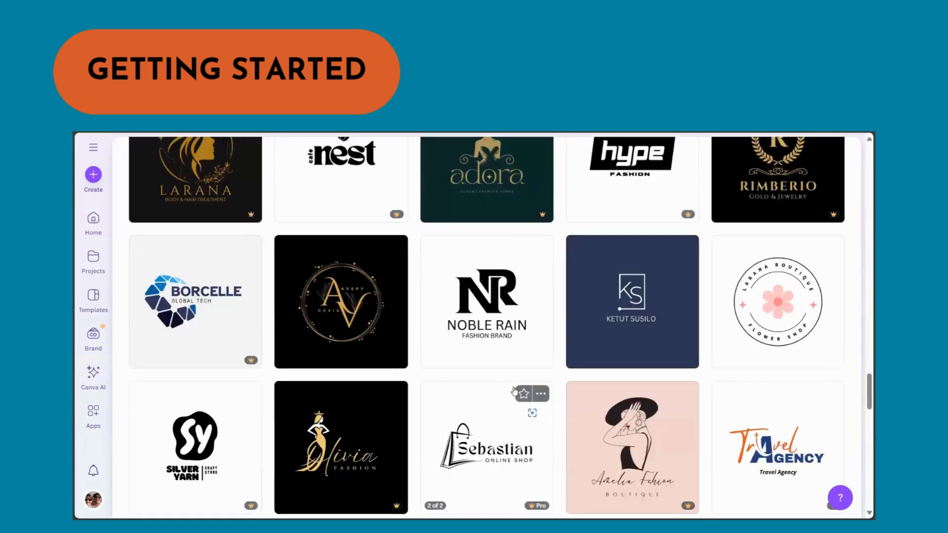
pyautogui.scroll(5, 515, 391)
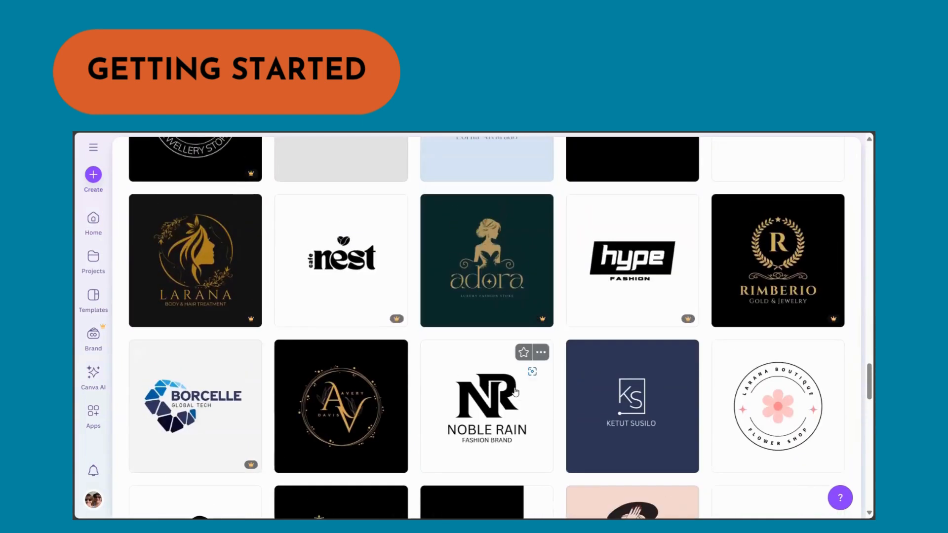
pyautogui.scroll(-20, 515, 391)
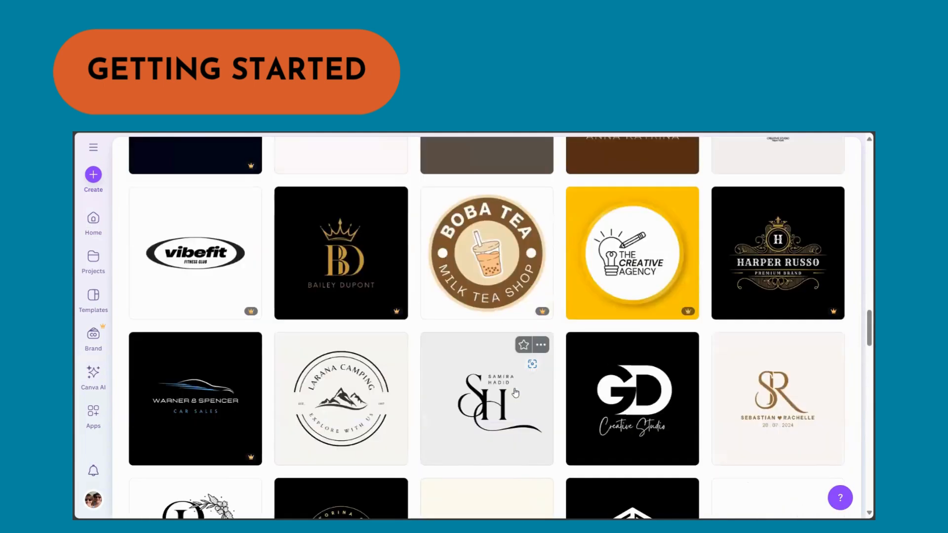
# Search the templates for "florist logo" and look through the floral designs
pyautogui.scroll(20, 513, 385)
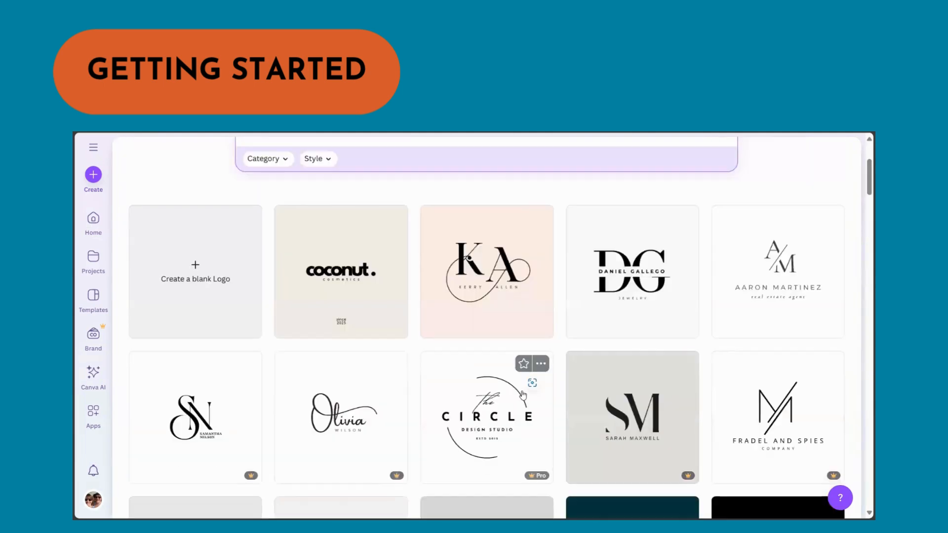
pyautogui.doubleClick(264, 255)
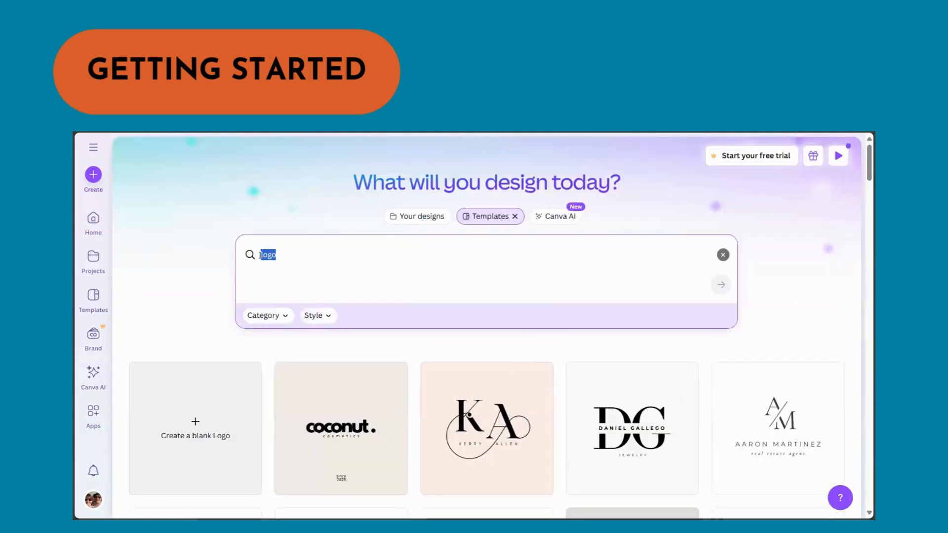
pyautogui.write('flors')
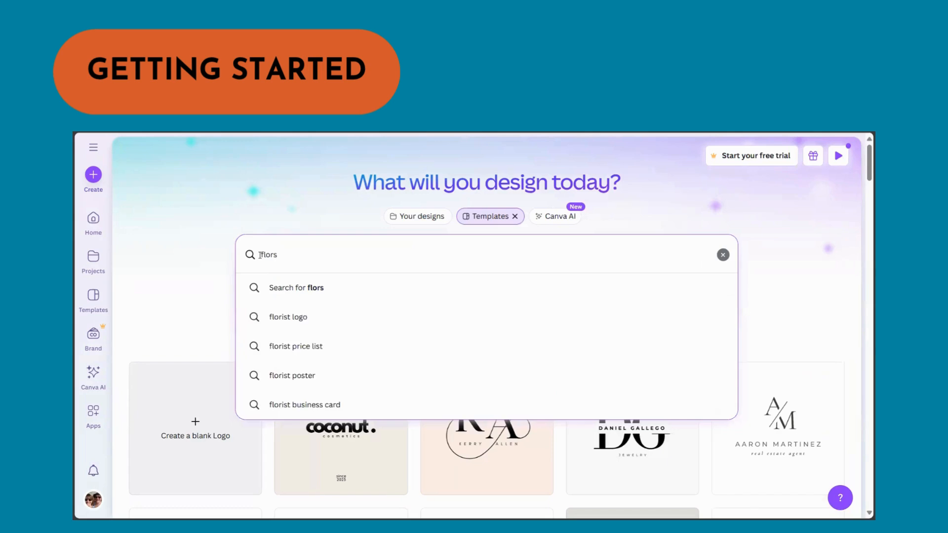
pyautogui.press('BackSpace')
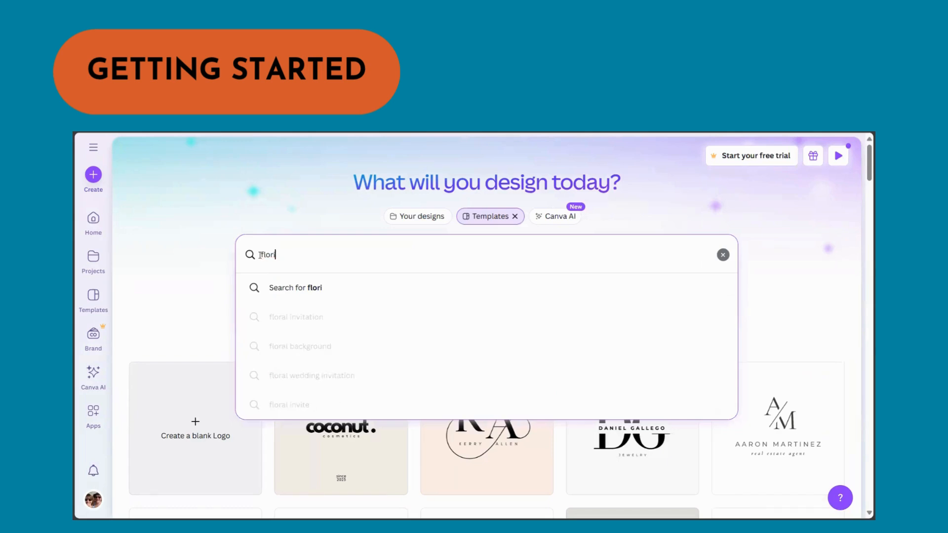
pyautogui.write('ist')
pyautogui.write(' log')
pyautogui.write('o')
pyautogui.press('Return')
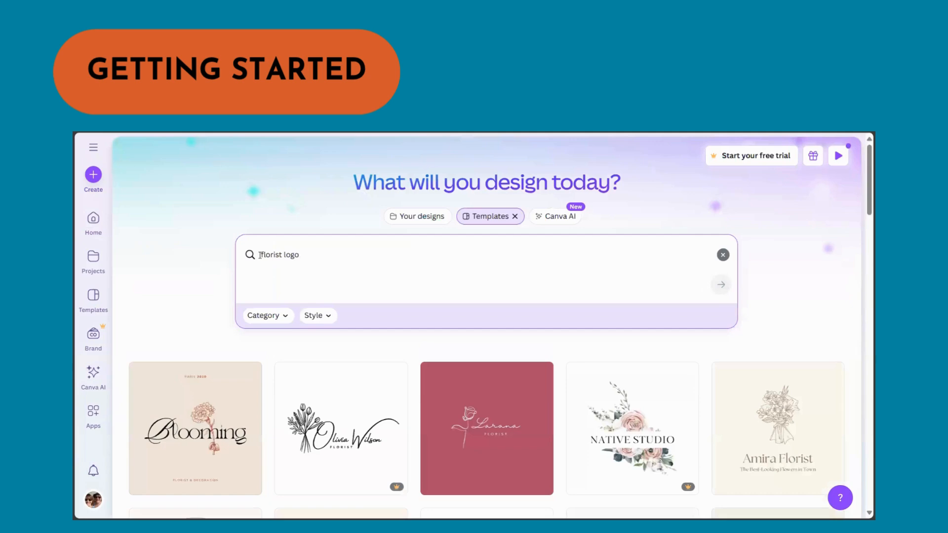
pyautogui.scroll(-5, 642, 420)
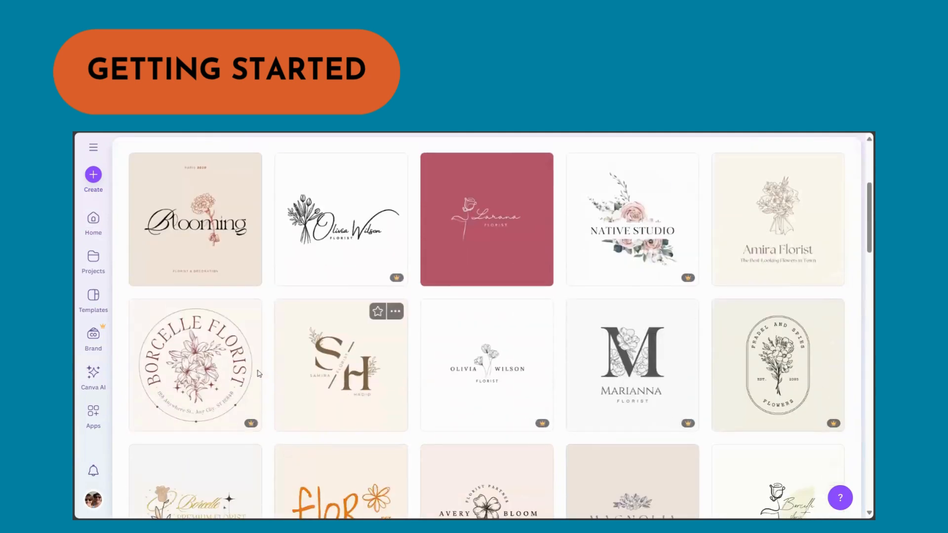
pyautogui.scroll(-5, 773, 274)
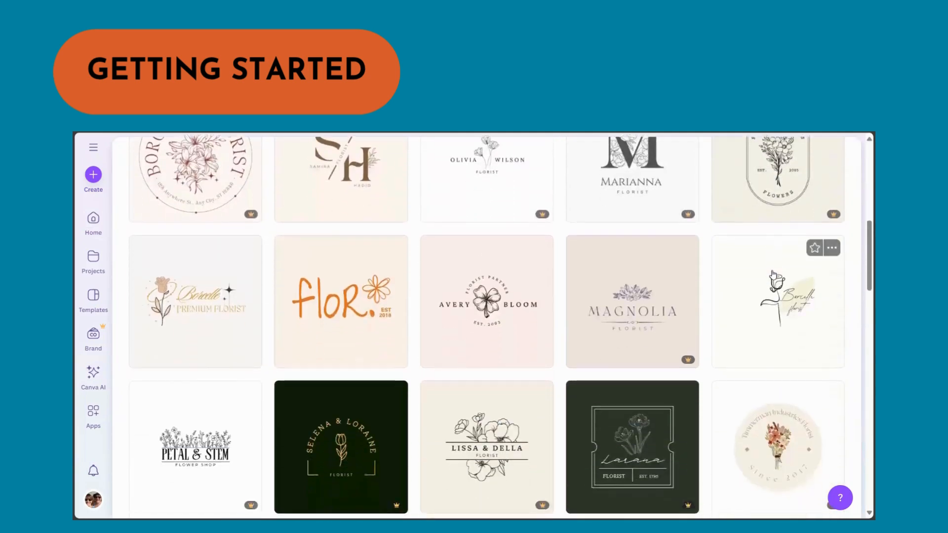
pyautogui.scroll(-4, 773, 274)
# Search the templates for "barber logo" and examine the designs, including which ones are marked Pro
pyautogui.scroll(10, 790, 277)
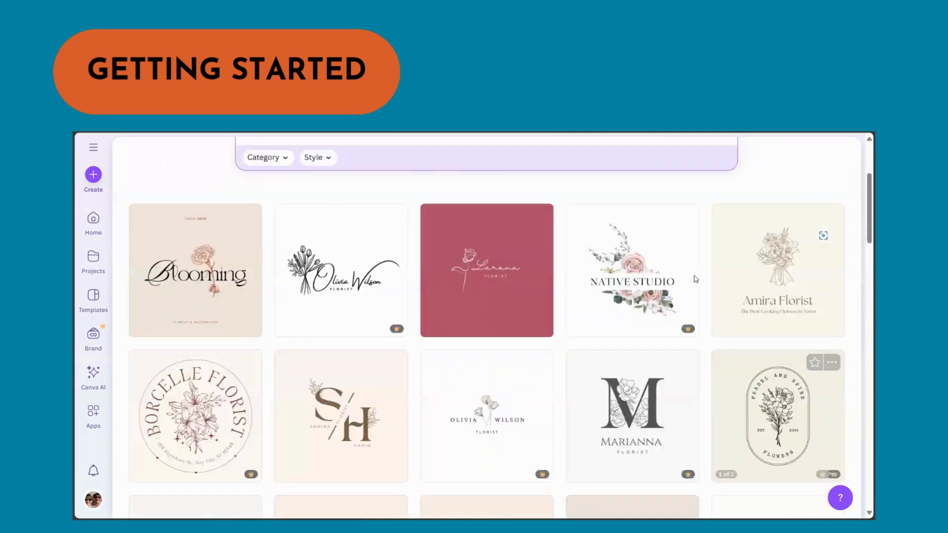
pyautogui.scroll(3, 696, 278)
pyautogui.moveTo(319, 253); pyautogui.dragTo(249, 254)
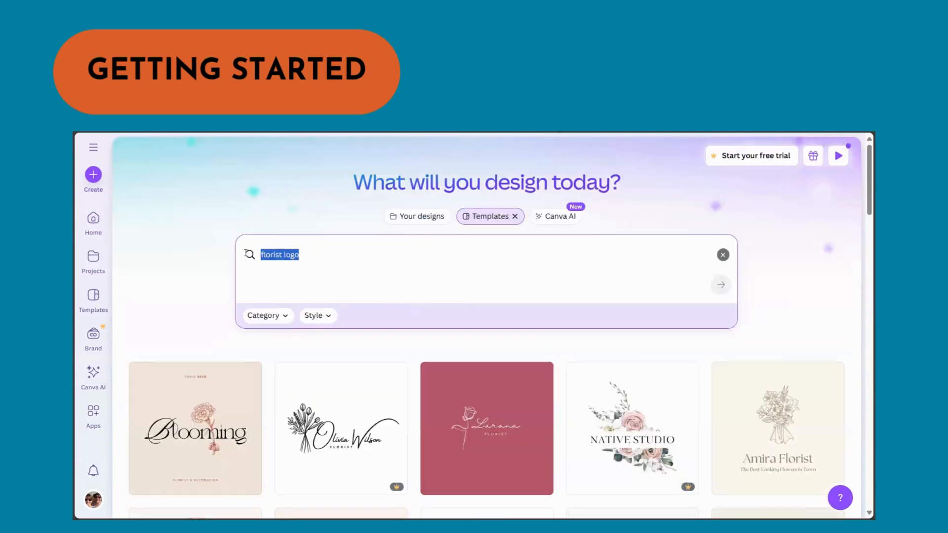
pyautogui.write('barber')
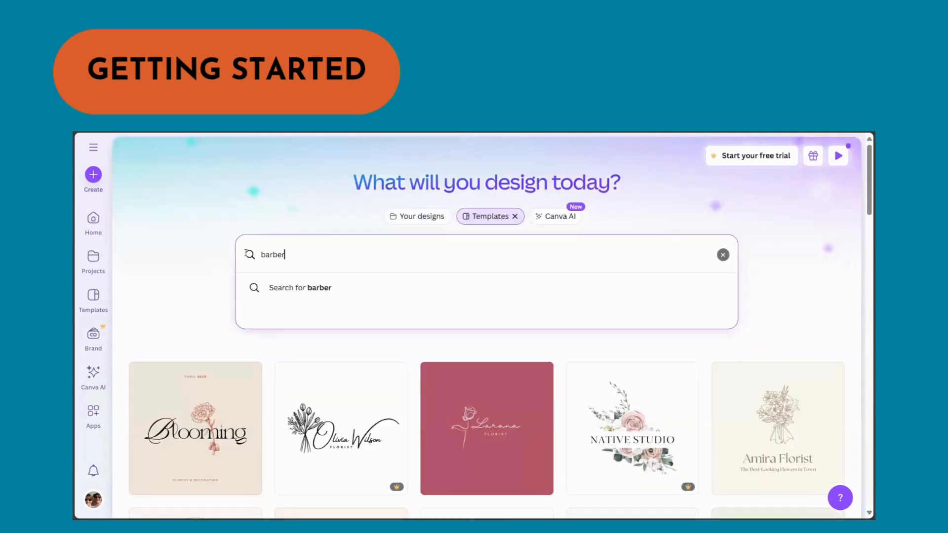
pyautogui.write(' logo')
pyautogui.press('Return')
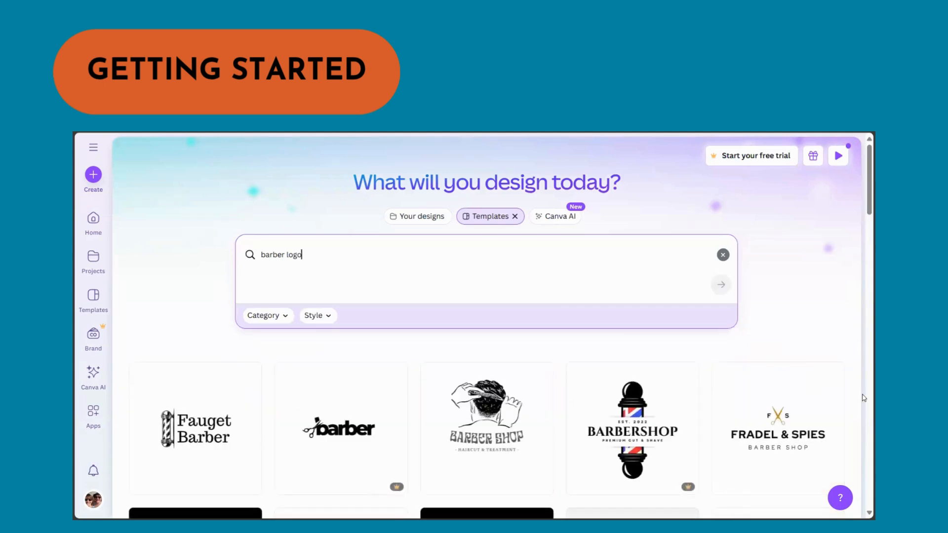
pyautogui.scroll(-3, 761, 425)
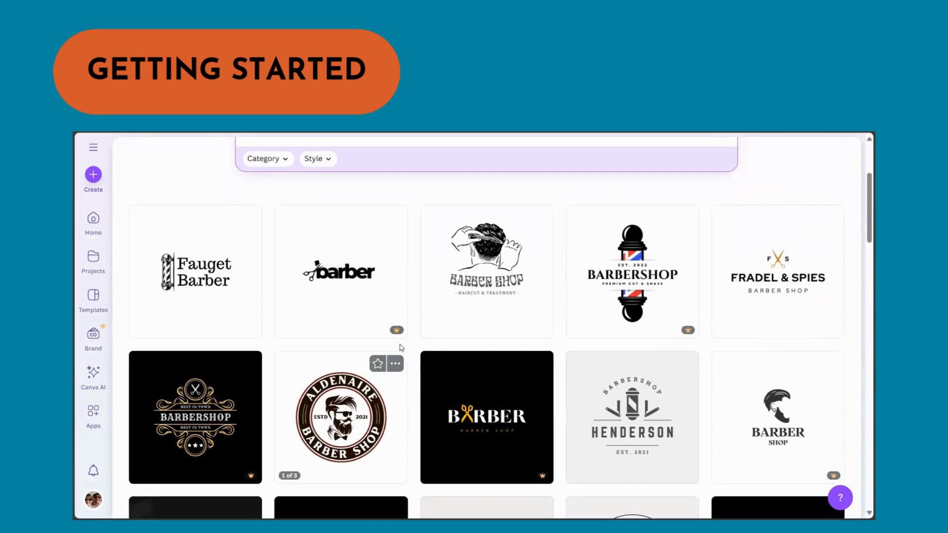
pyautogui.moveTo(390, 334)
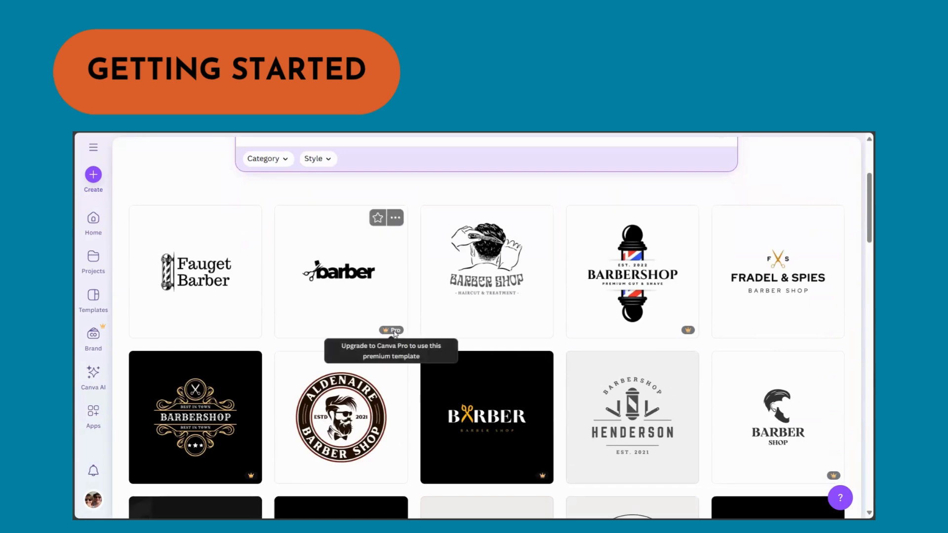
pyautogui.scroll(-5, 728, 302)
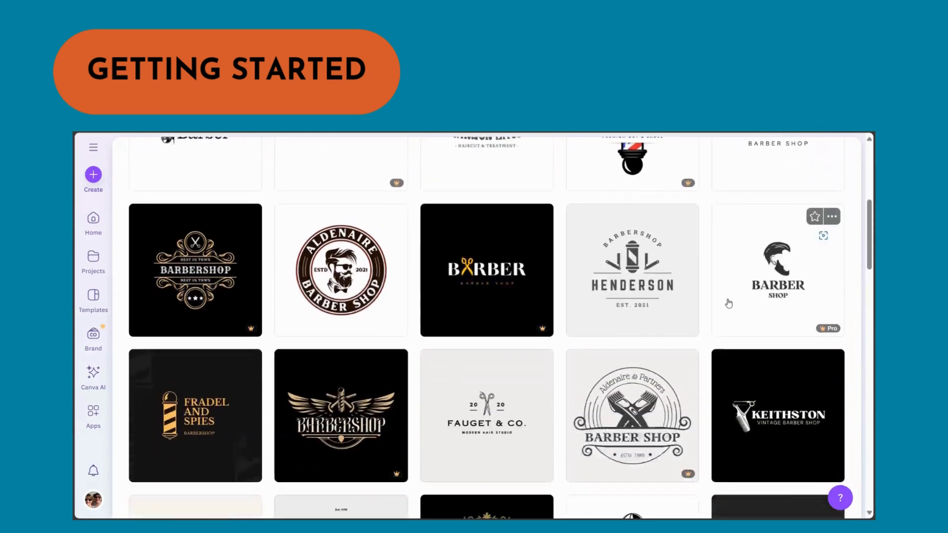
pyautogui.scroll(-2, 729, 302)
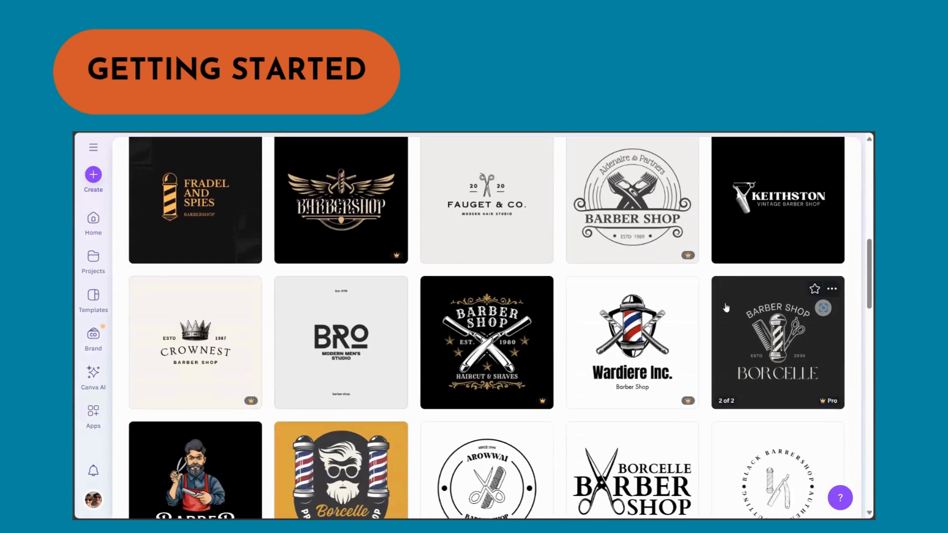
pyautogui.scroll(-3, 730, 303)
# Replace the template search with "cake shop logo" and run it
pyautogui.scroll(4, 711, 321)
pyautogui.scroll(10, 709, 329)
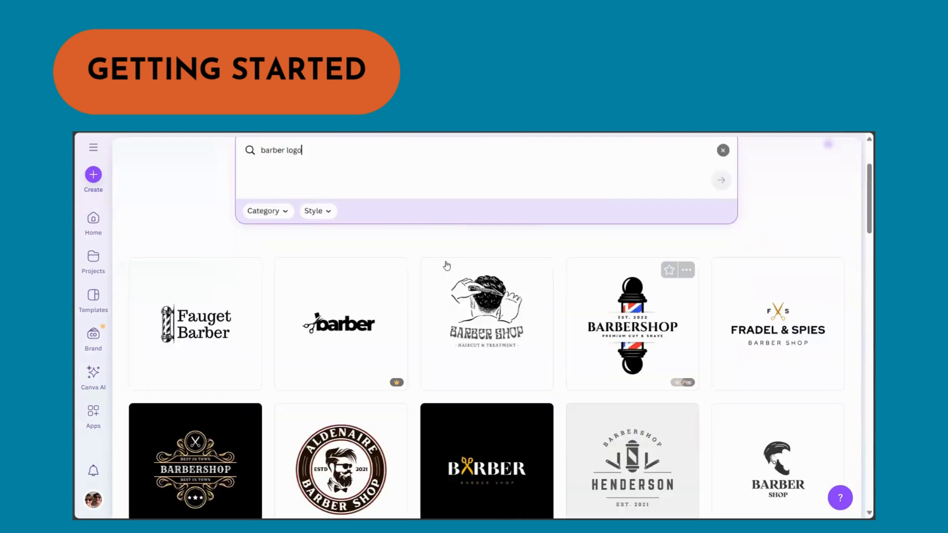
pyautogui.doubleClick(318, 260)
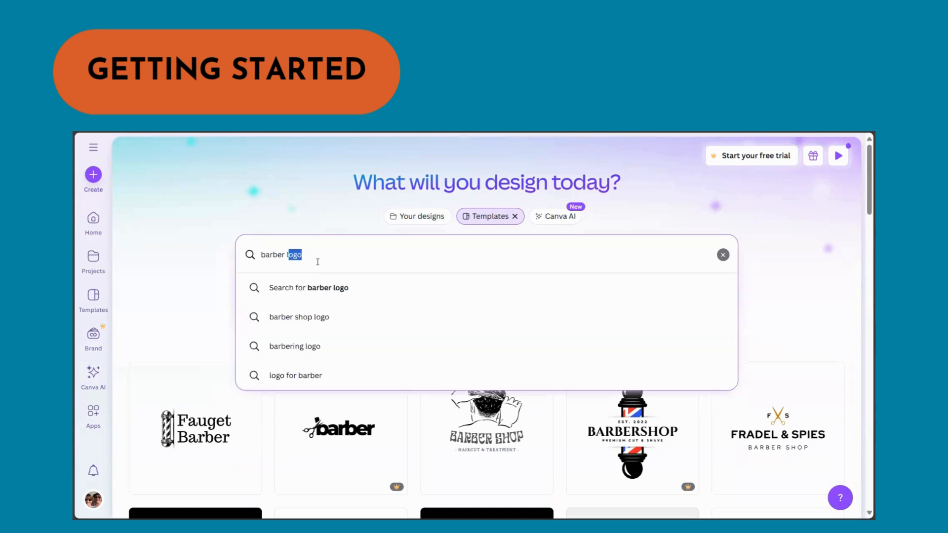
pyautogui.moveTo(321, 254); pyautogui.dragTo(192, 265)
pyautogui.write('cake shop')
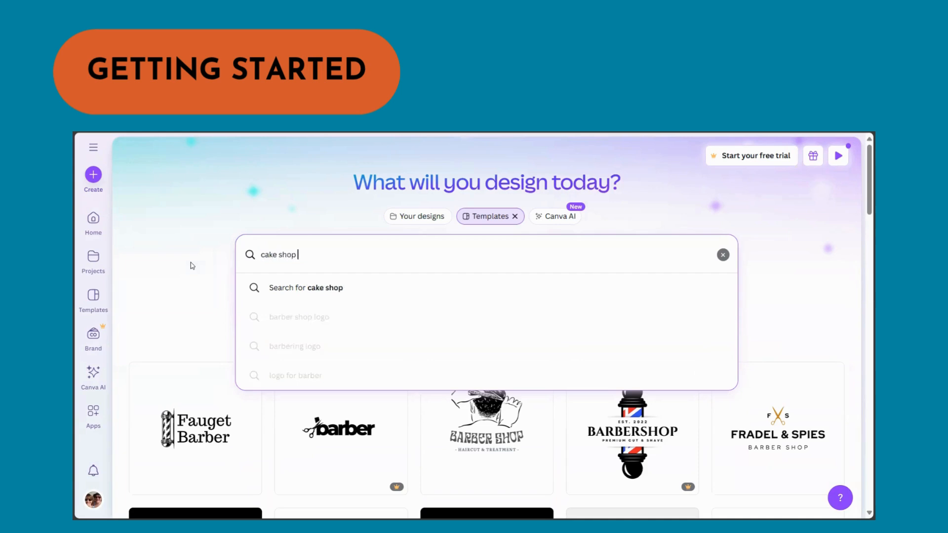
pyautogui.write(' logo')
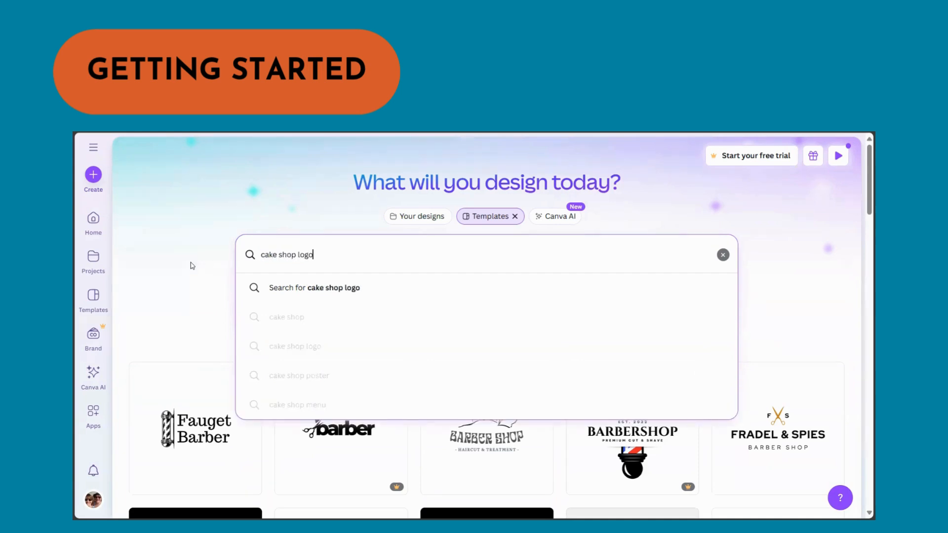
pyautogui.press('Return')
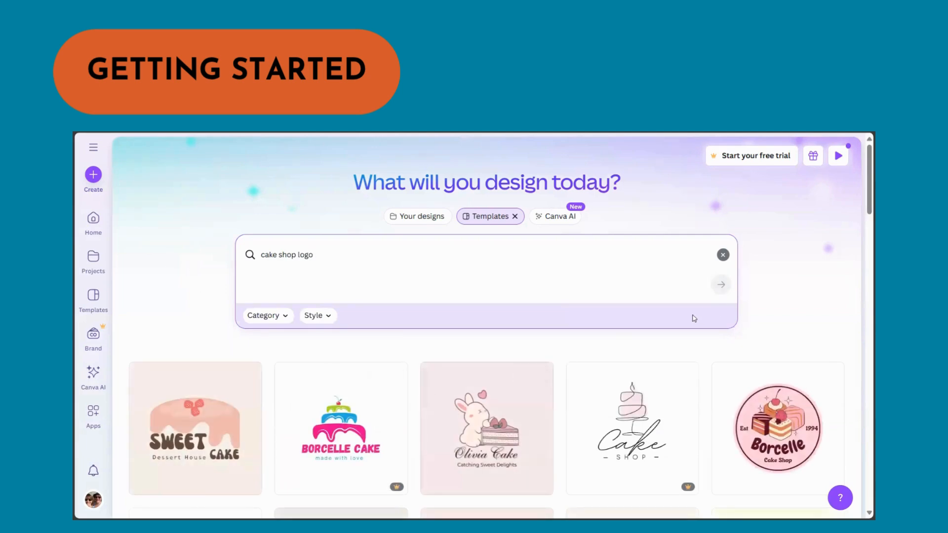
# Choose the Brown and Beige Line Art Minimalist Cake Shop Logo template and open it for customising
pyautogui.scroll(-1, 692, 318)
pyautogui.scroll(-1, 696, 296)
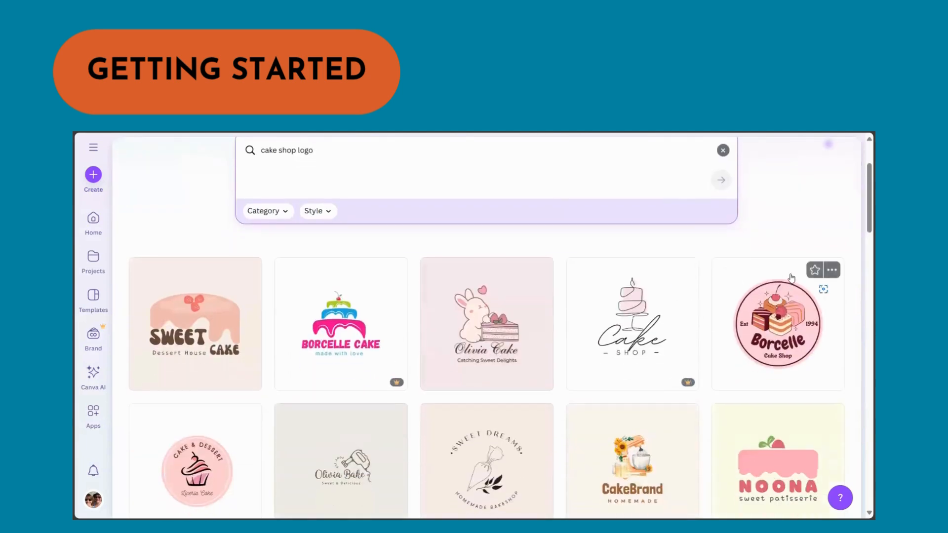
pyautogui.scroll(-2, 791, 278)
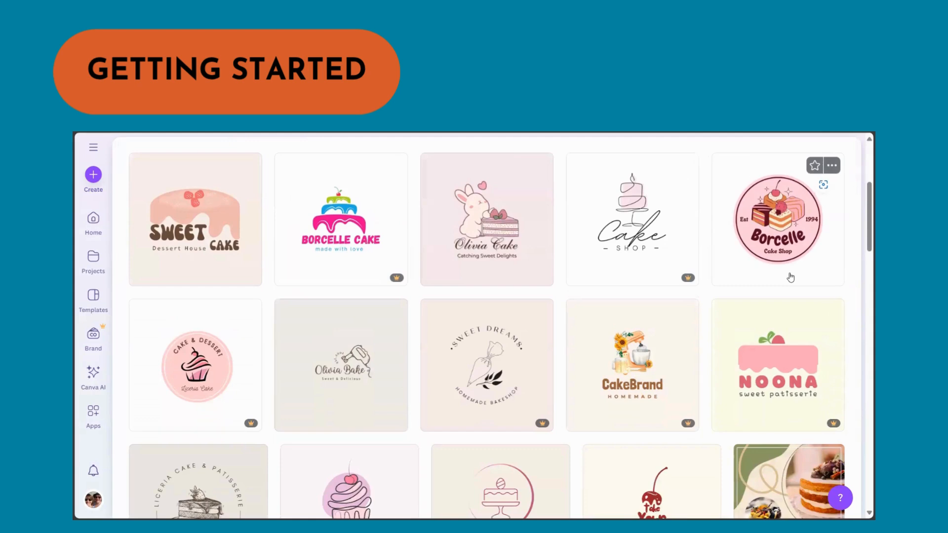
pyautogui.scroll(-4, 789, 278)
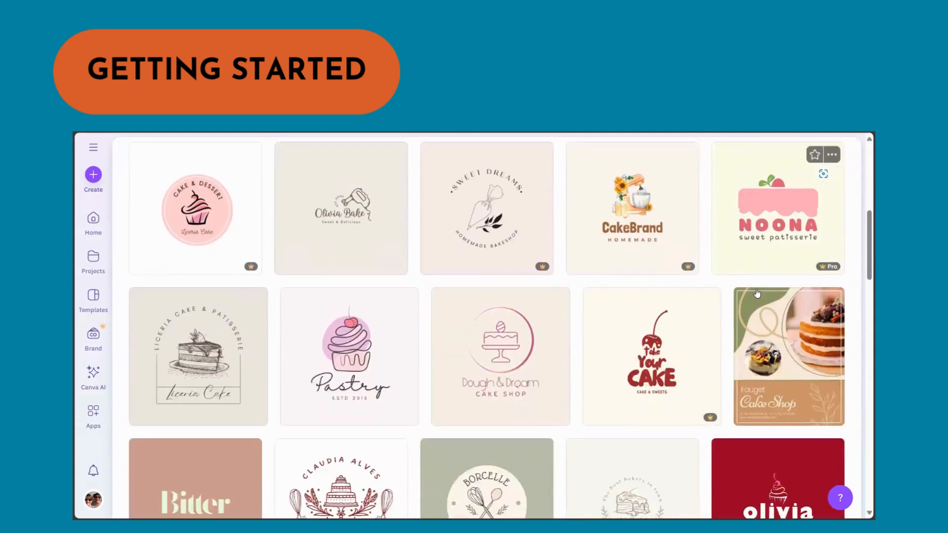
pyautogui.click(198, 348)
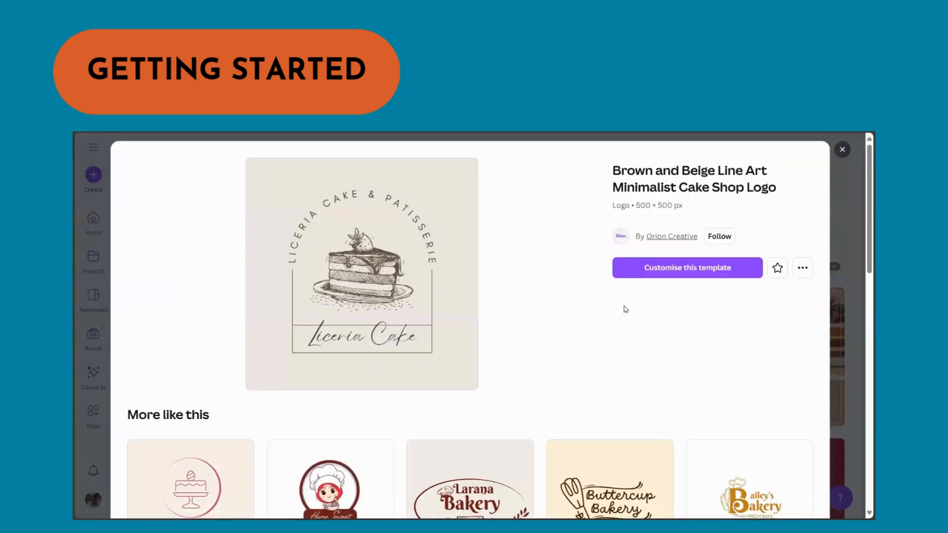
pyautogui.click(689, 273)
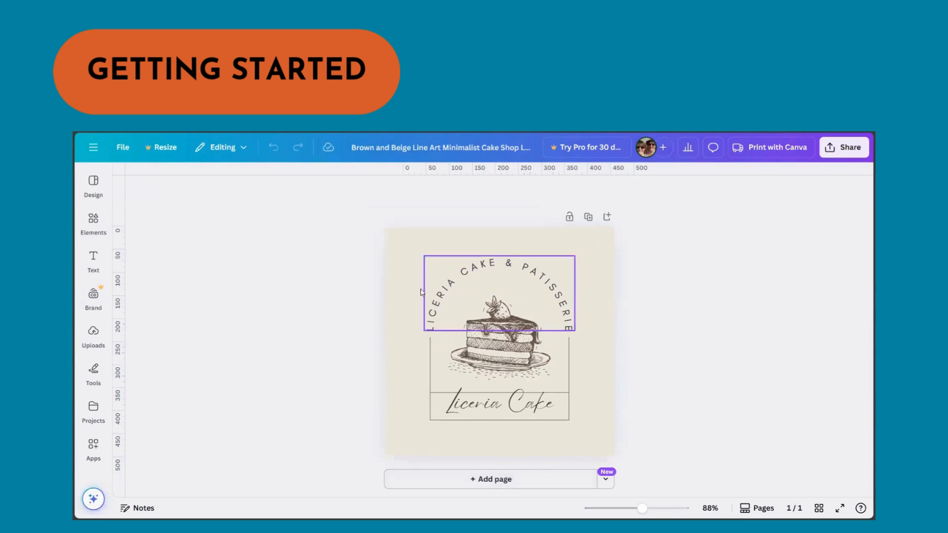
# Replace the curved text above the cake illustration with "RACHEL'S CAKE SHOP"
pyautogui.click(486, 296)
pyautogui.click(459, 275)
pyautogui.write('RACHE')
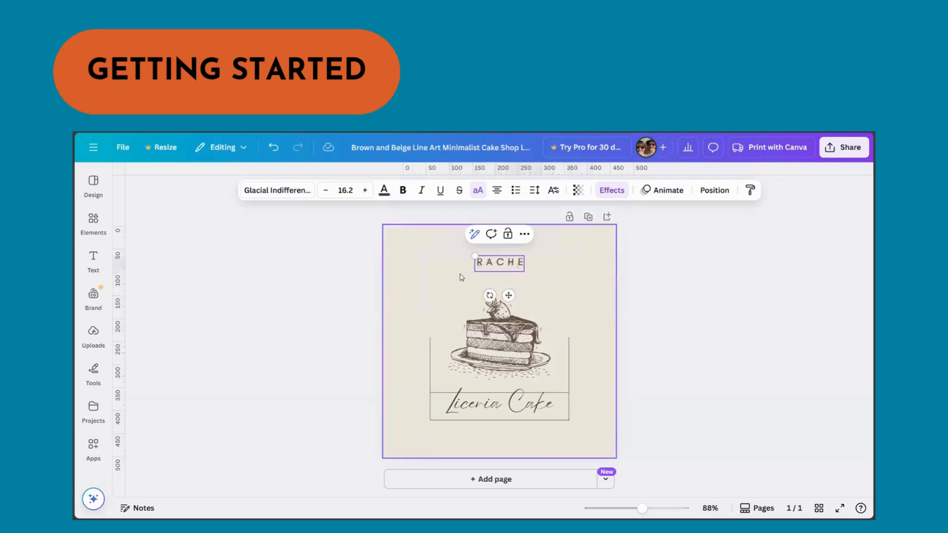
pyautogui.write("L'S CAKE SHO")
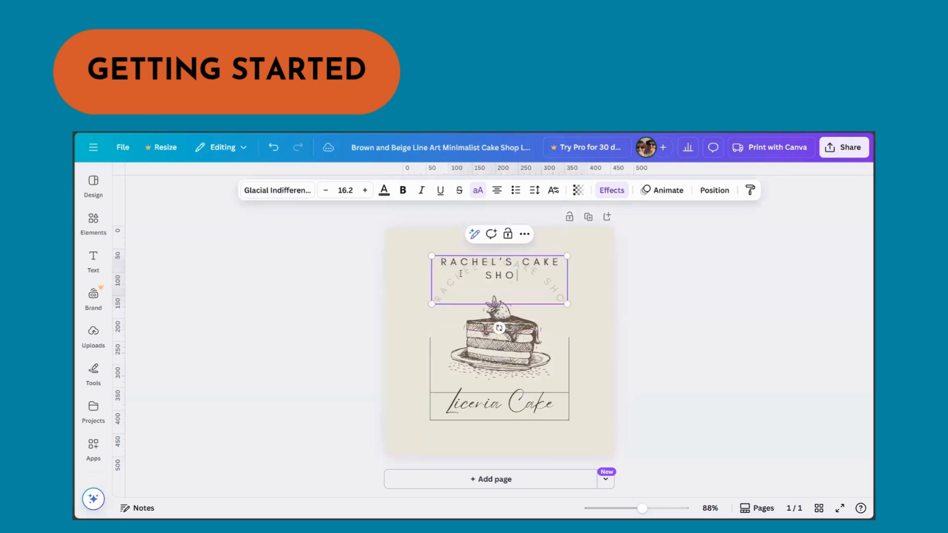
pyautogui.write('P')
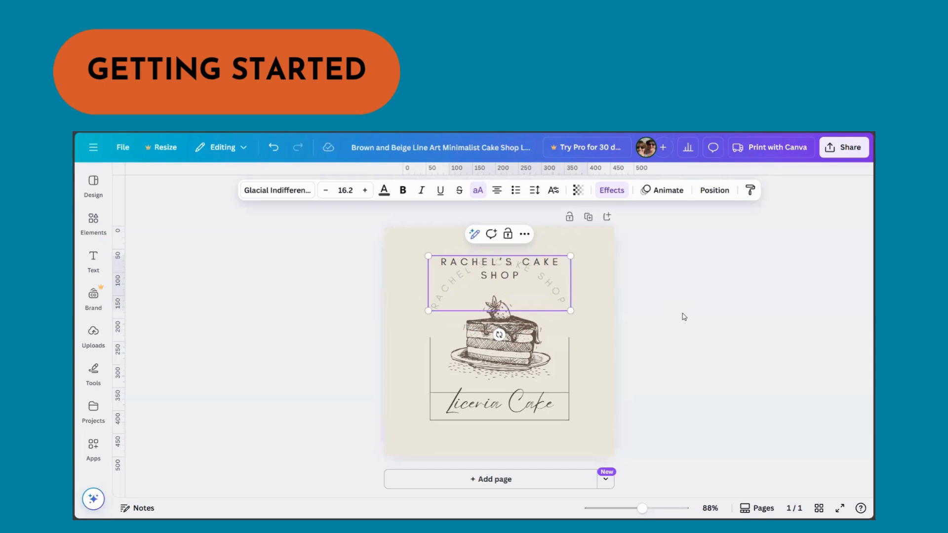
# Replace the script text in the lower box with "Rachel's Cakes" and set its font size to 32
pyautogui.click(480, 406)
pyautogui.click(480, 405)
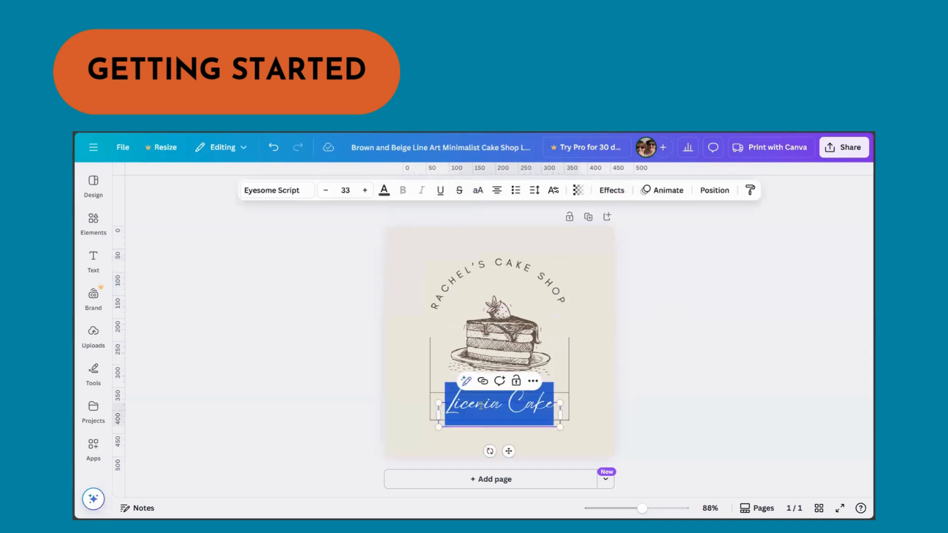
pyautogui.write('Rachel')
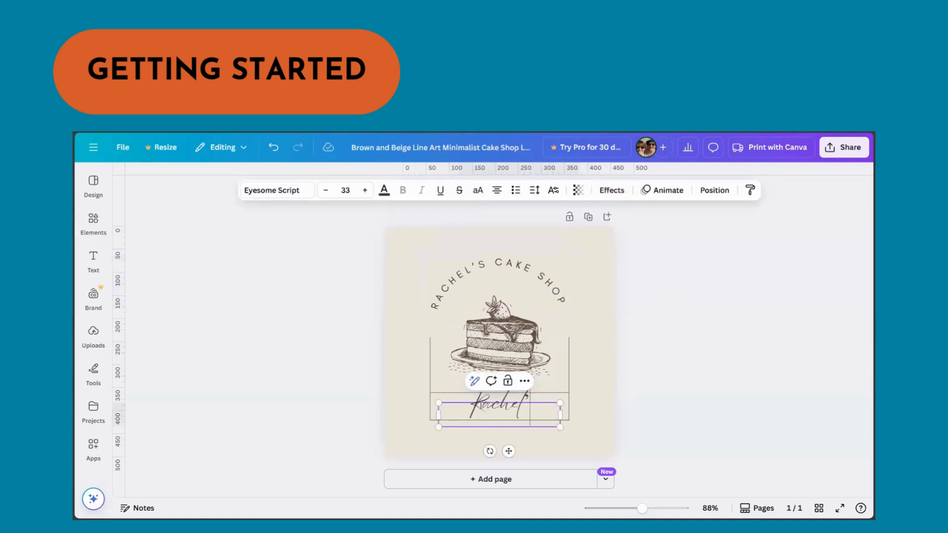
pyautogui.write('s Cakes')
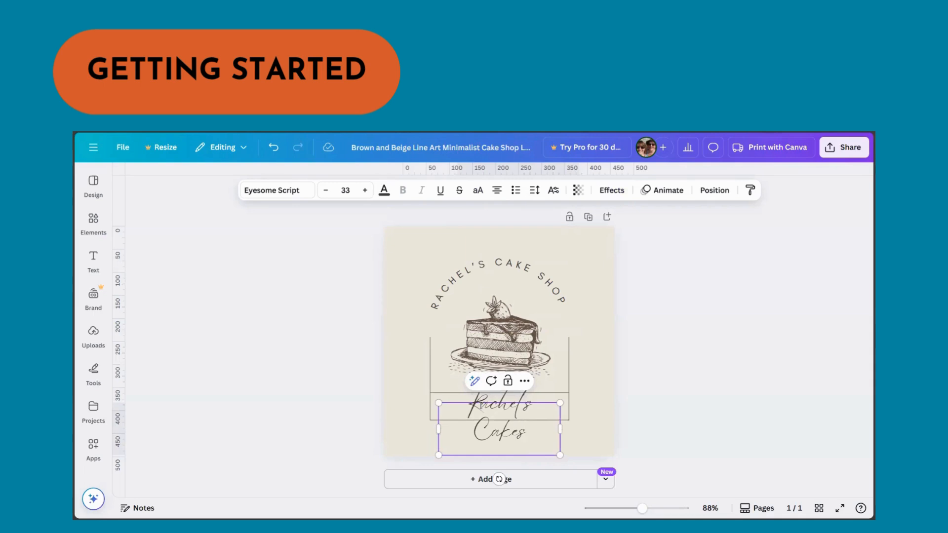
pyautogui.click(325, 191)
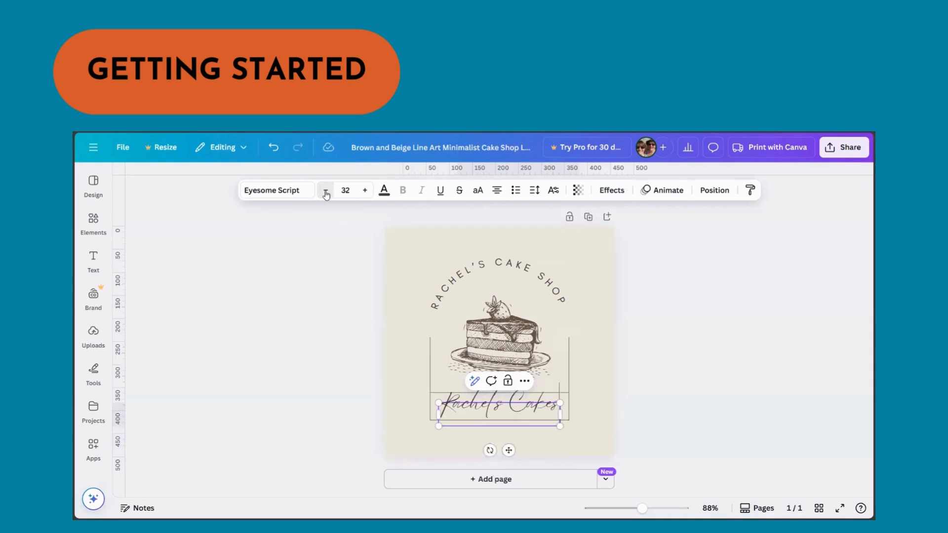
# Delete the cake slice illustration from the logo and search the elements for "cake"
pyautogui.click(541, 346)
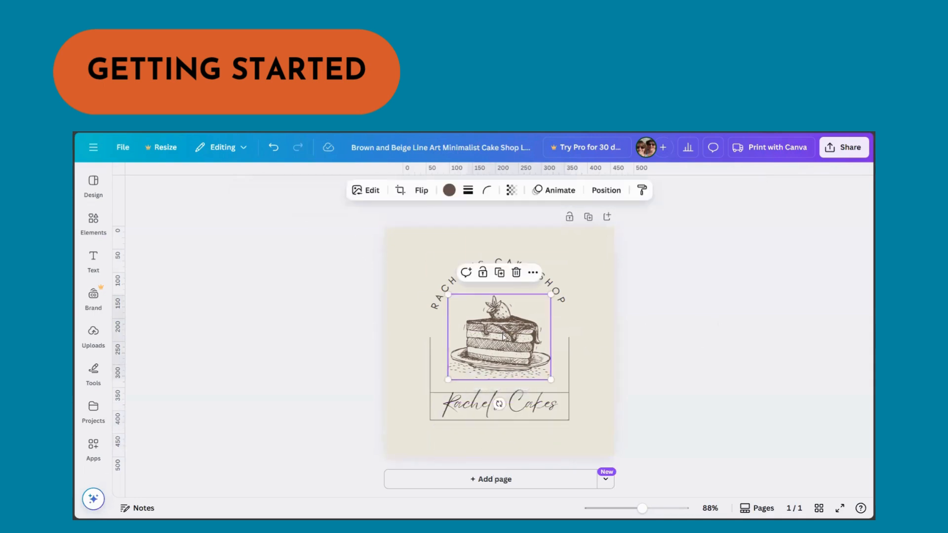
pyautogui.press('Delete')
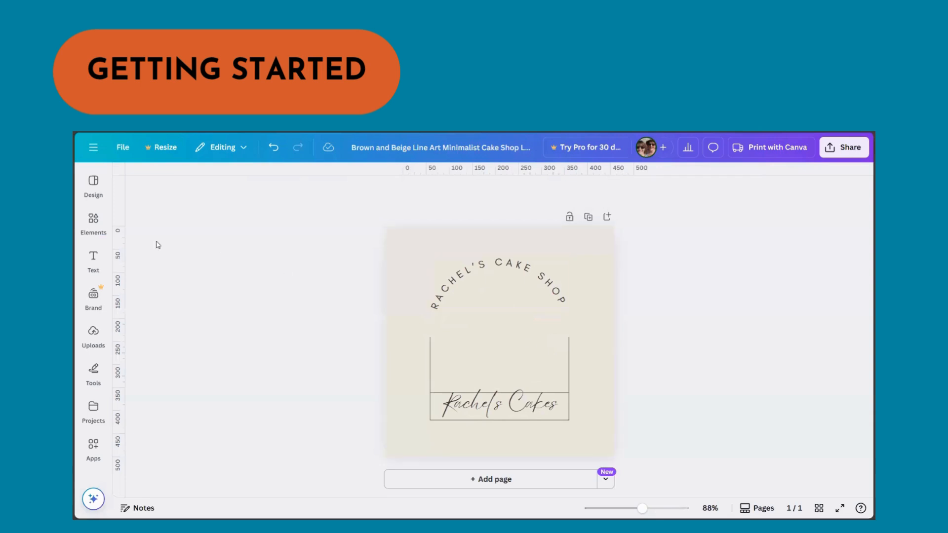
pyautogui.click(94, 222)
pyautogui.click(175, 178)
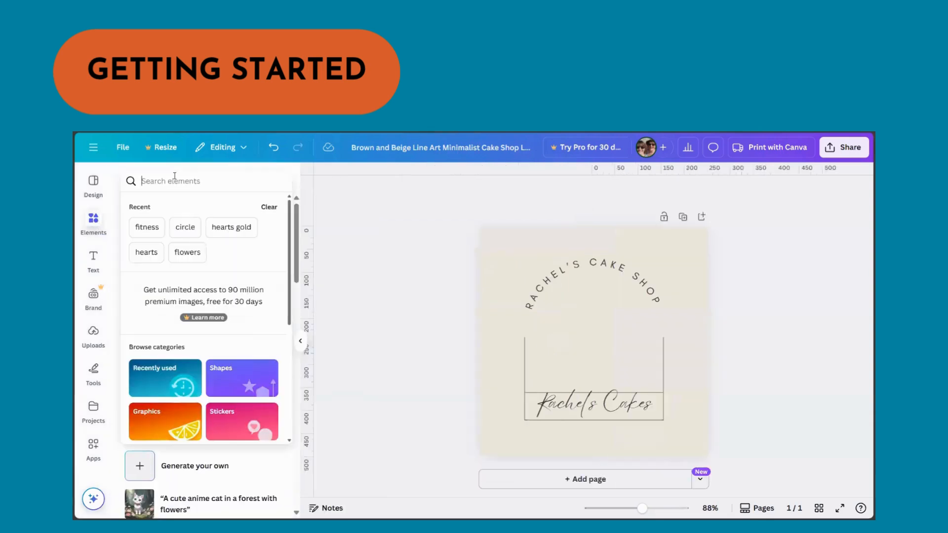
pyautogui.write('cake')
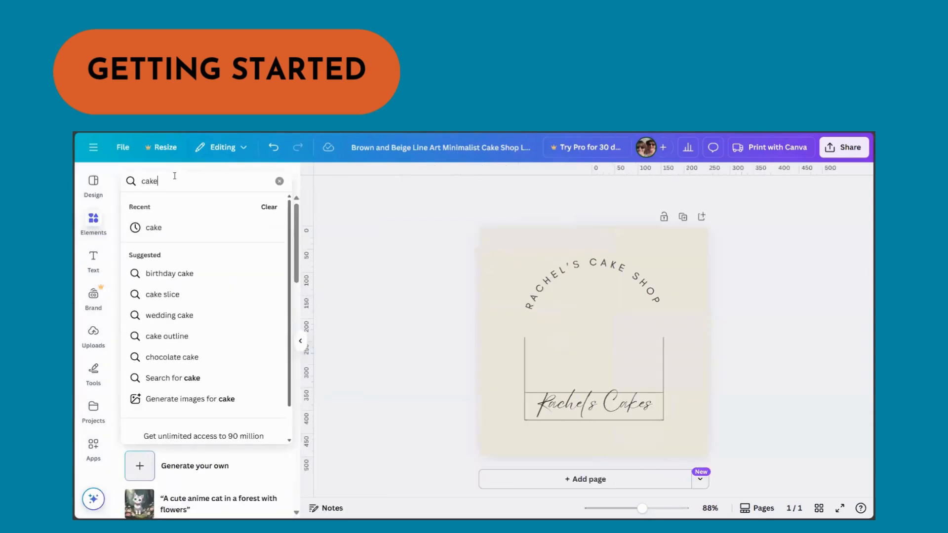
pyautogui.press('Return')
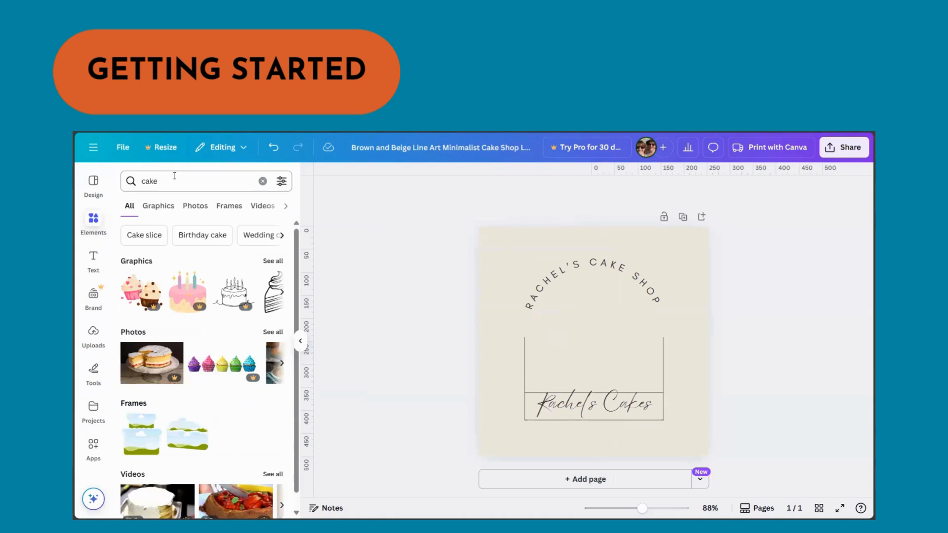
# Limit the cake results to graphics and add the free black line-art cupcake to the logo
pyautogui.click(158, 205)
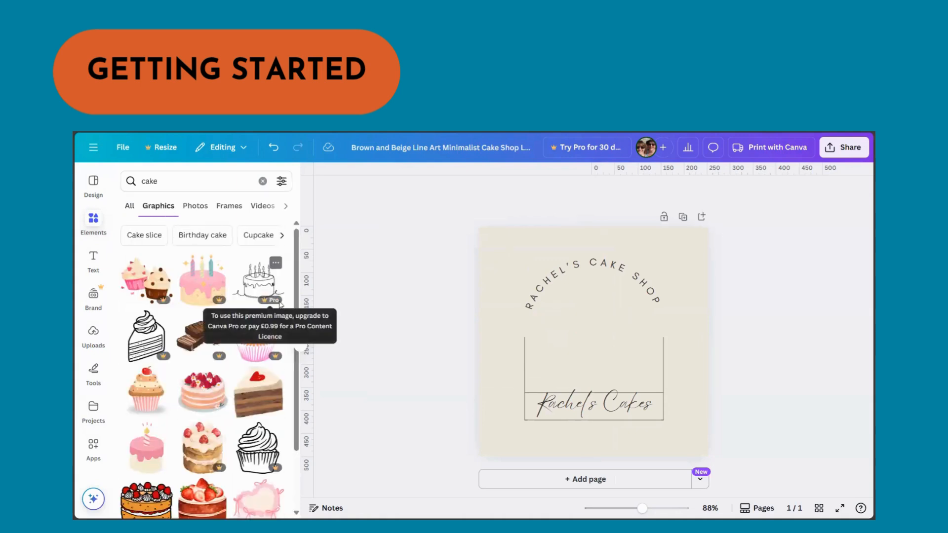
pyautogui.scroll(-4, 285, 418)
pyautogui.scroll(-1, 285, 419)
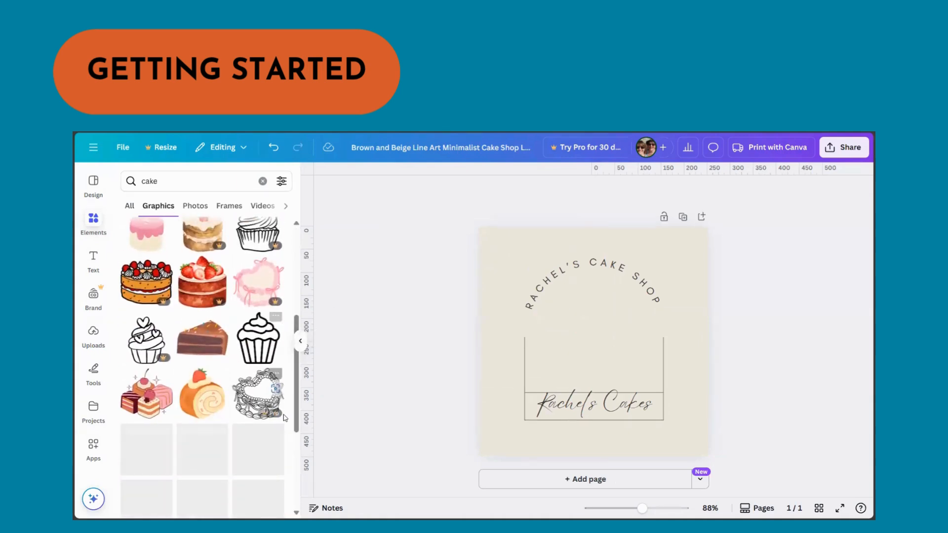
pyautogui.click(265, 335)
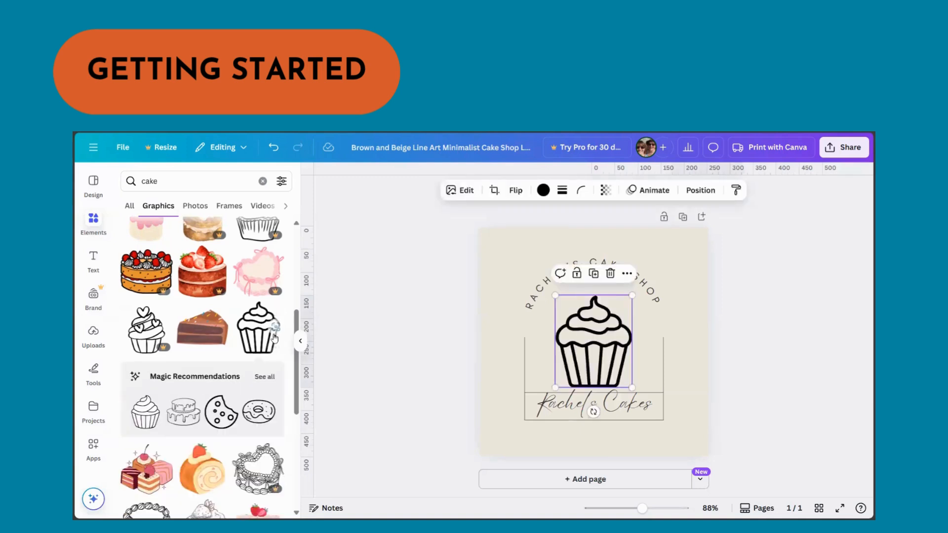
pyautogui.click(751, 286)
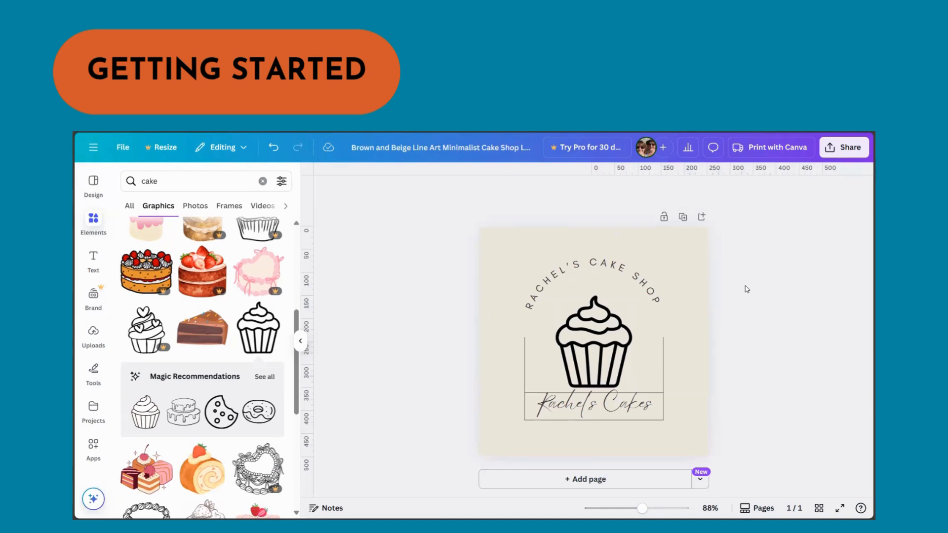
# Move the cupcake slightly up, clear of the script text, and recolour it with the default solid pink
pyautogui.moveTo(608, 347); pyautogui.dragTo(598, 340)
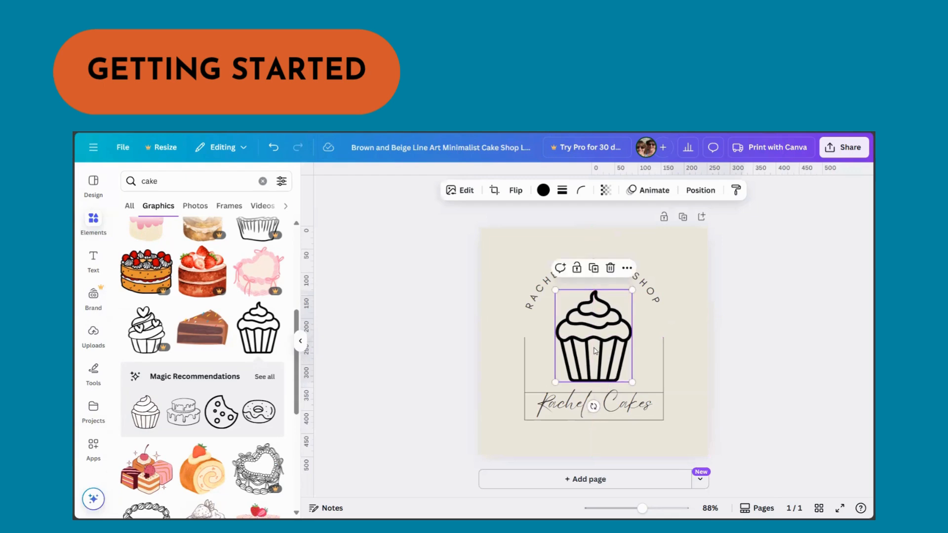
pyautogui.click(543, 192)
pyautogui.click(192, 432)
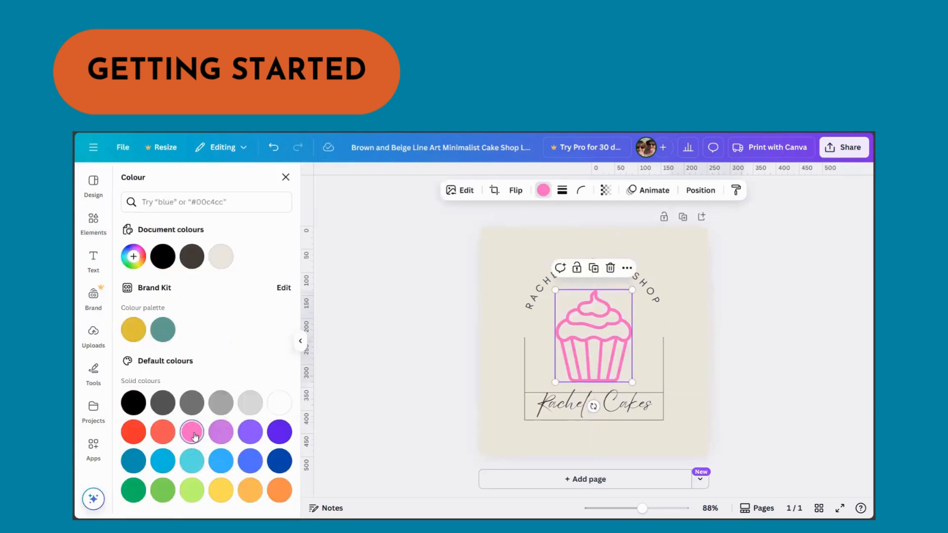
pyautogui.click(864, 342)
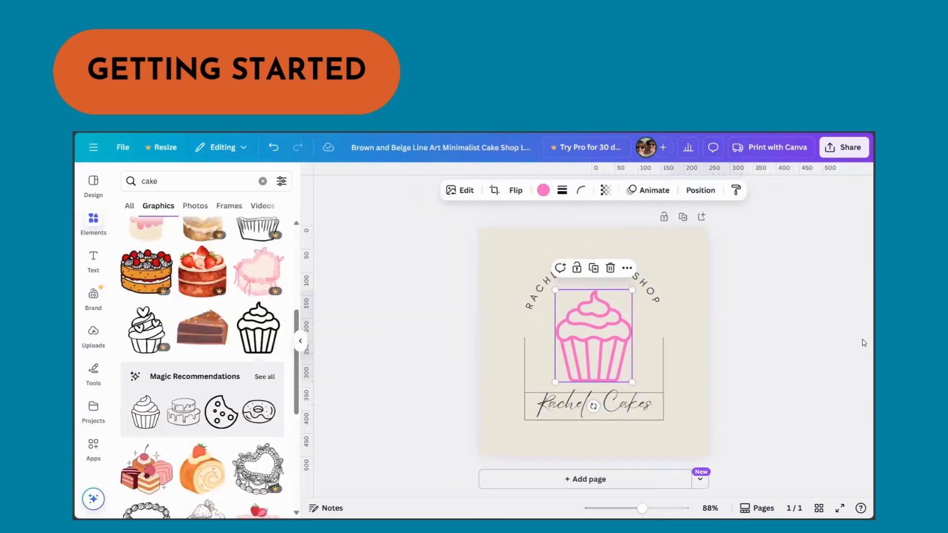
pyautogui.click(819, 340)
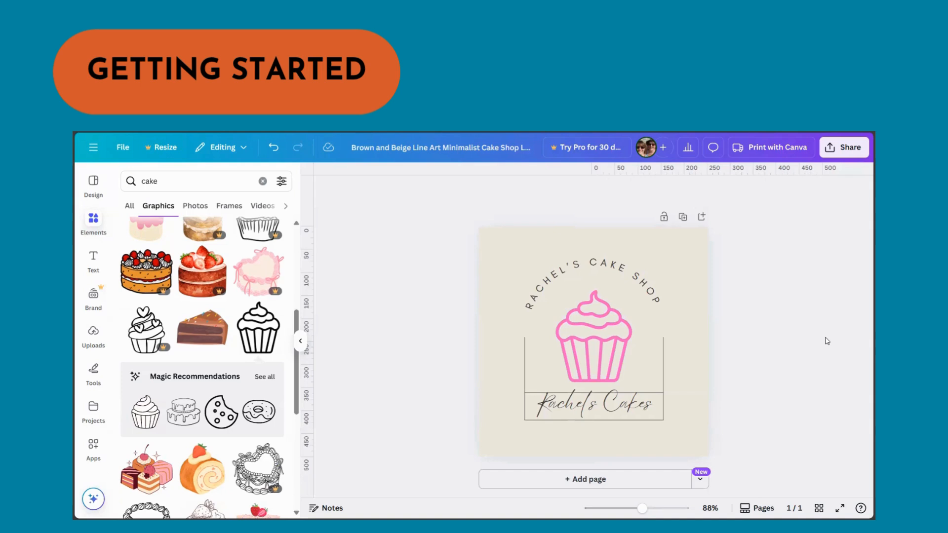
# Add a blank second page to the design below the finished logo
pyautogui.click(605, 267)
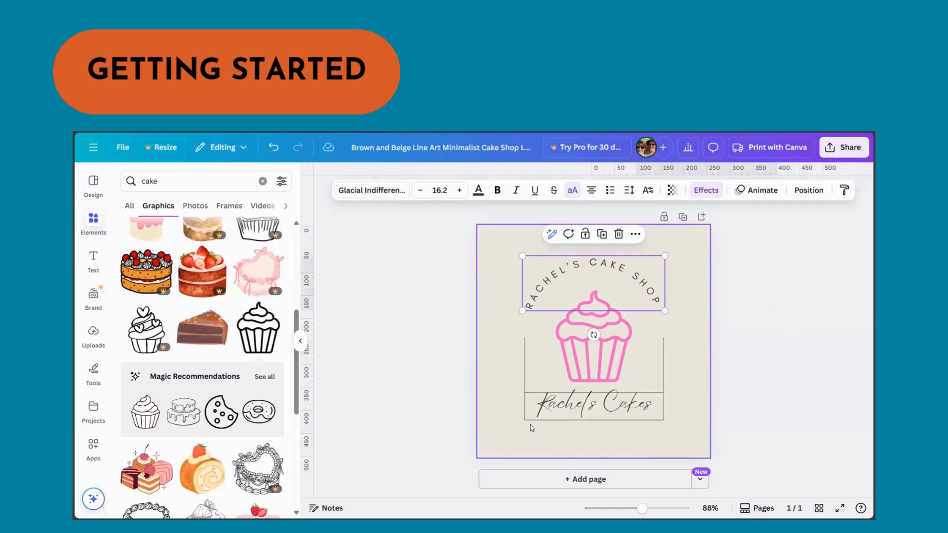
pyautogui.click(554, 480)
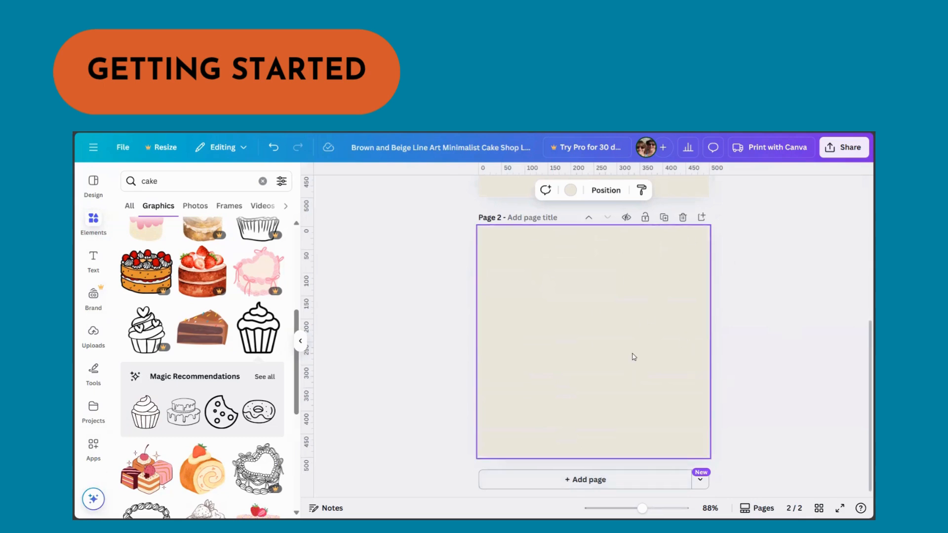
pyautogui.scroll(5, 630, 355)
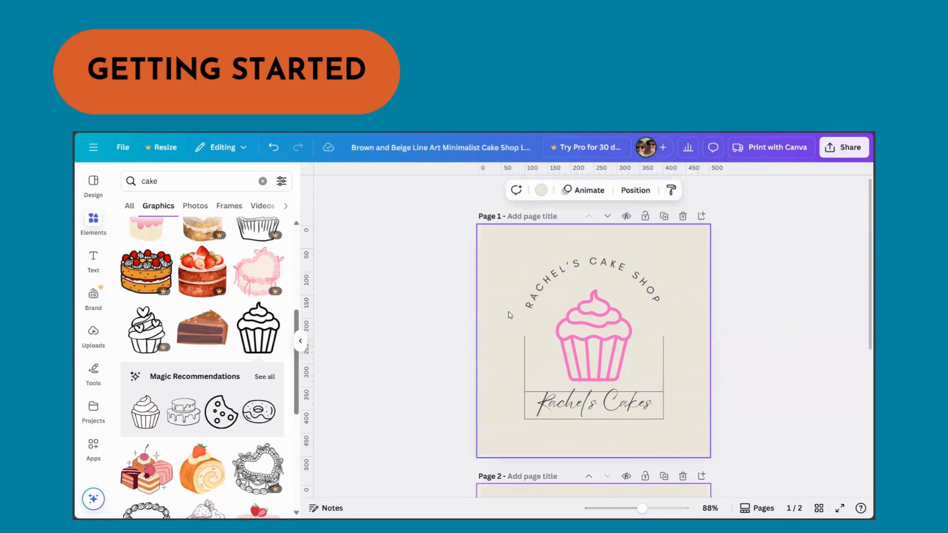
pyautogui.scroll(-5, 622, 383)
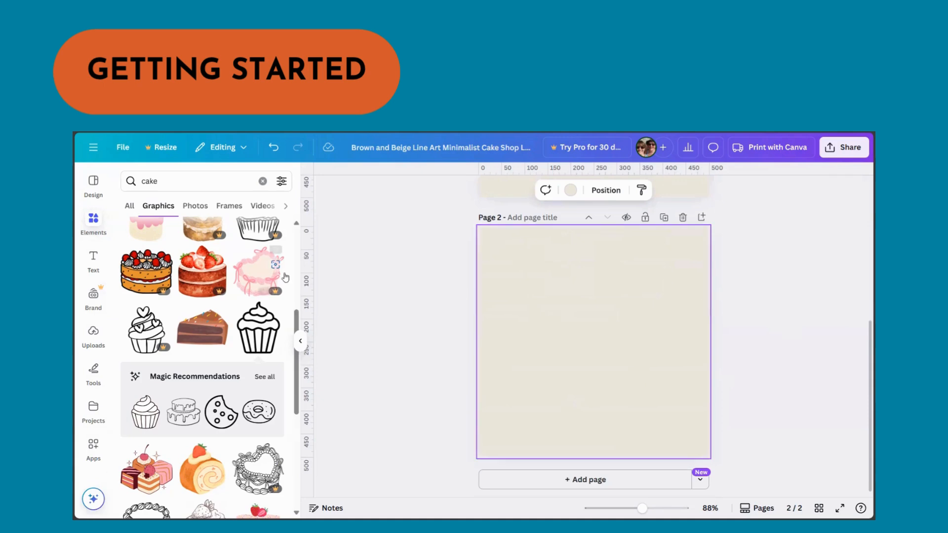
# Search the elements for "frame" and add the free grey rough-edged paint shape to page 2
pyautogui.click(94, 223)
pyautogui.doubleClick(166, 186)
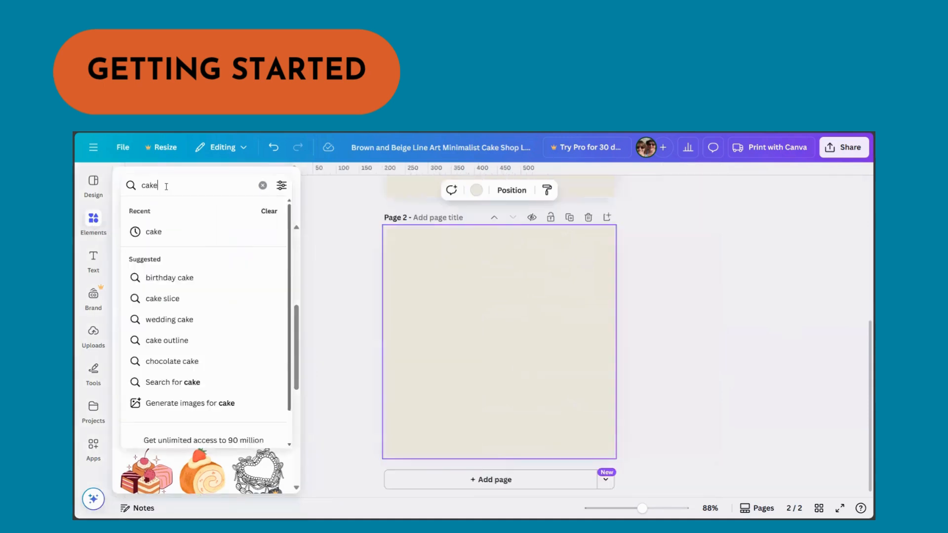
pyautogui.write('frame')
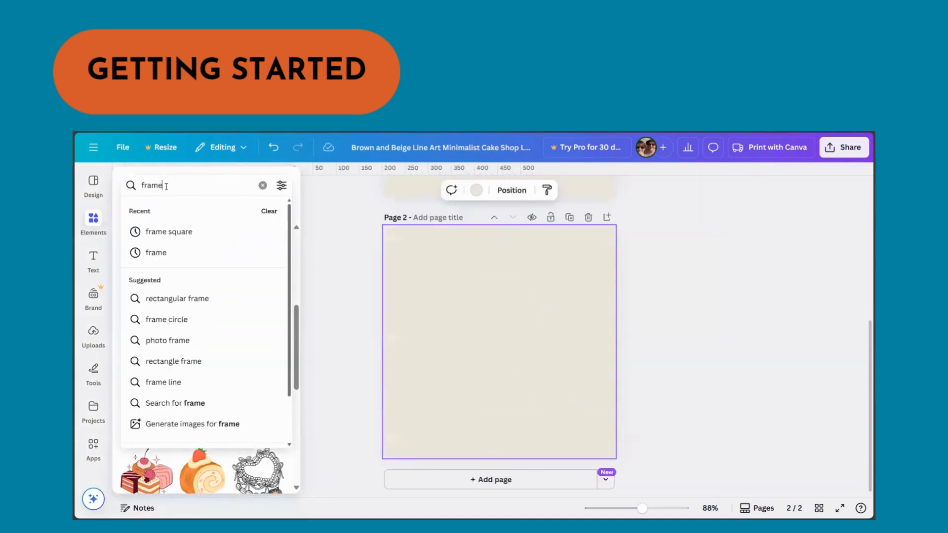
pyautogui.press('Return')
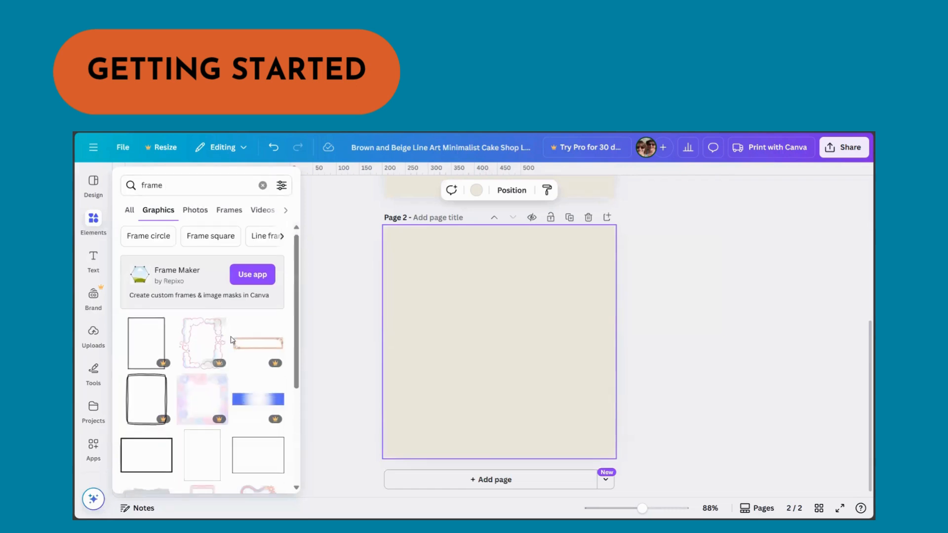
pyautogui.scroll(-3, 230, 338)
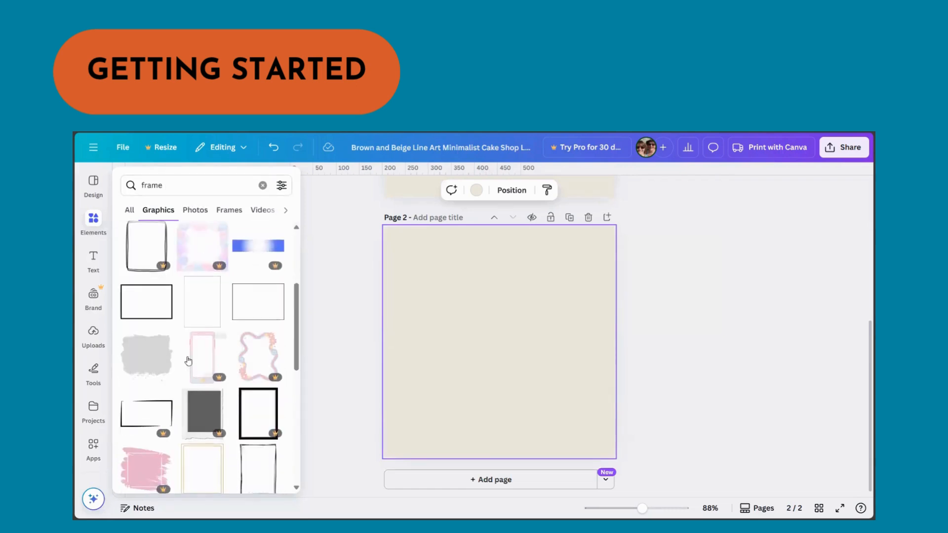
pyautogui.click(149, 364)
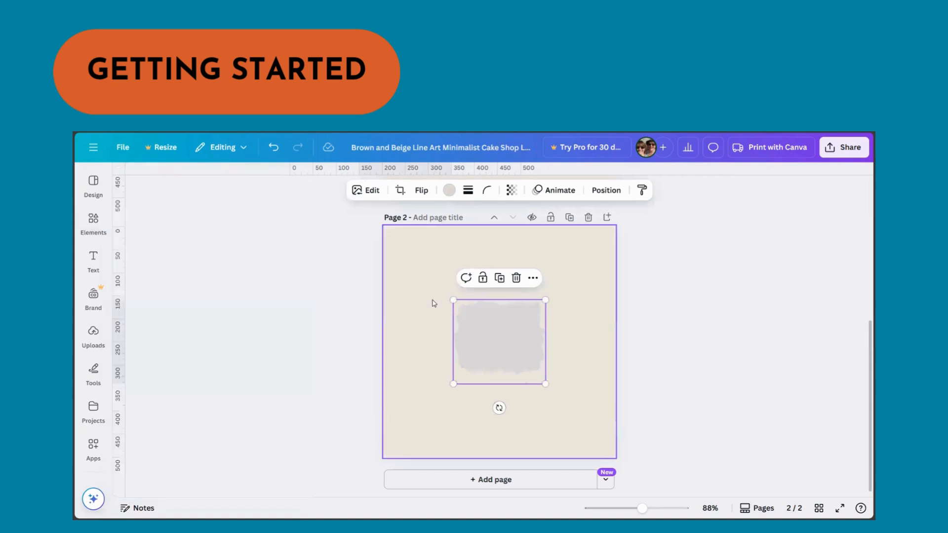
# Enlarge the grey paint shape until it nearly fills page 2 and recolour it with the default solid pink
pyautogui.moveTo(451, 297); pyautogui.dragTo(386, 264)
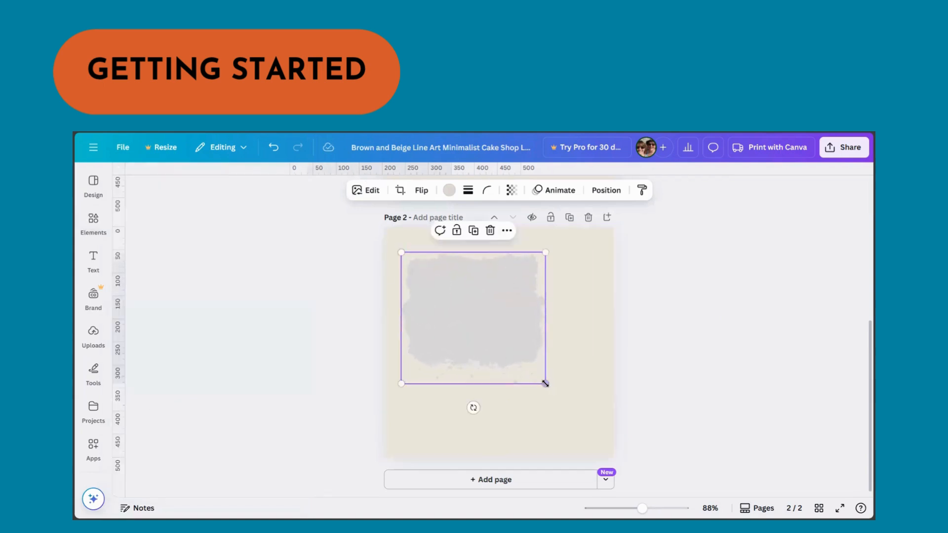
pyautogui.moveTo(545, 383); pyautogui.dragTo(606, 437)
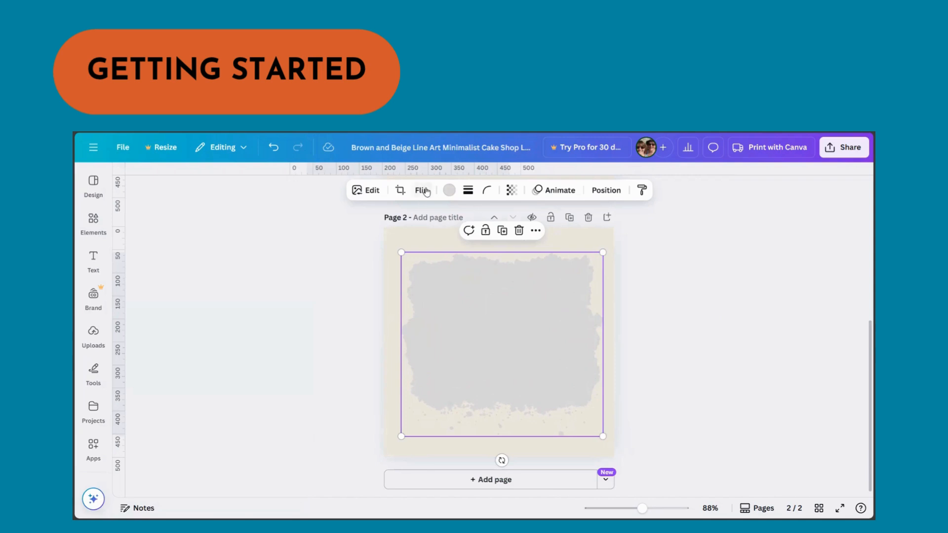
pyautogui.click(449, 192)
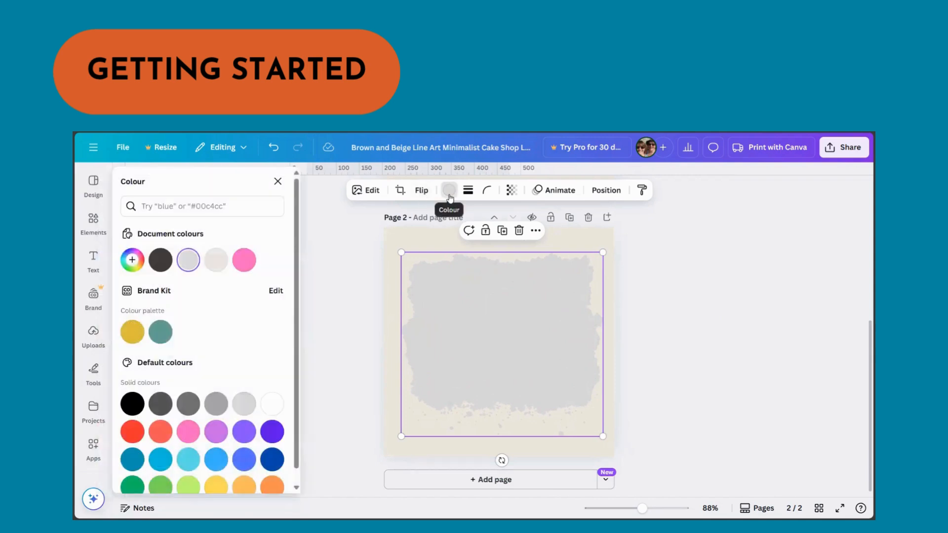
pyautogui.click(196, 431)
pyautogui.click(735, 356)
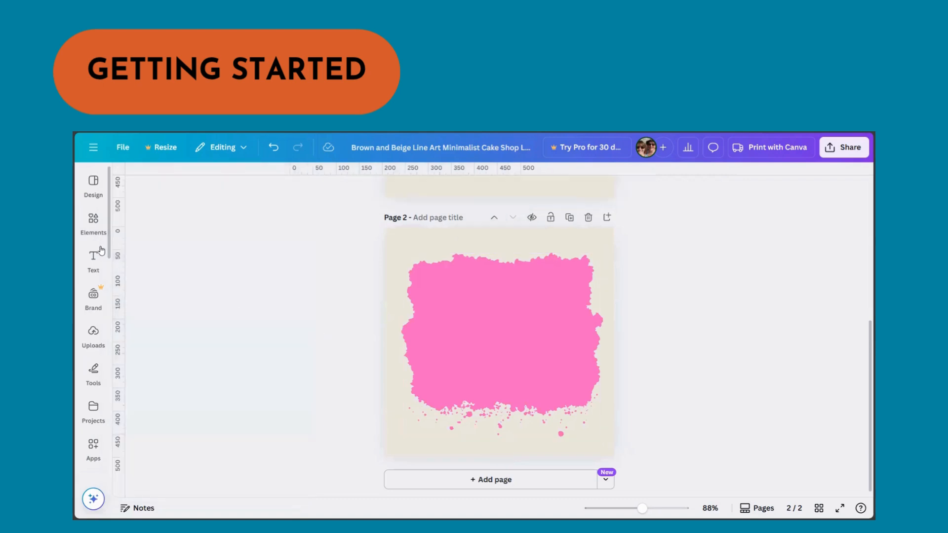
# Search the graphics for "cake" and add the free black outline cupcake with swirled frosting to page 2
pyautogui.click(93, 220)
pyautogui.click(170, 187)
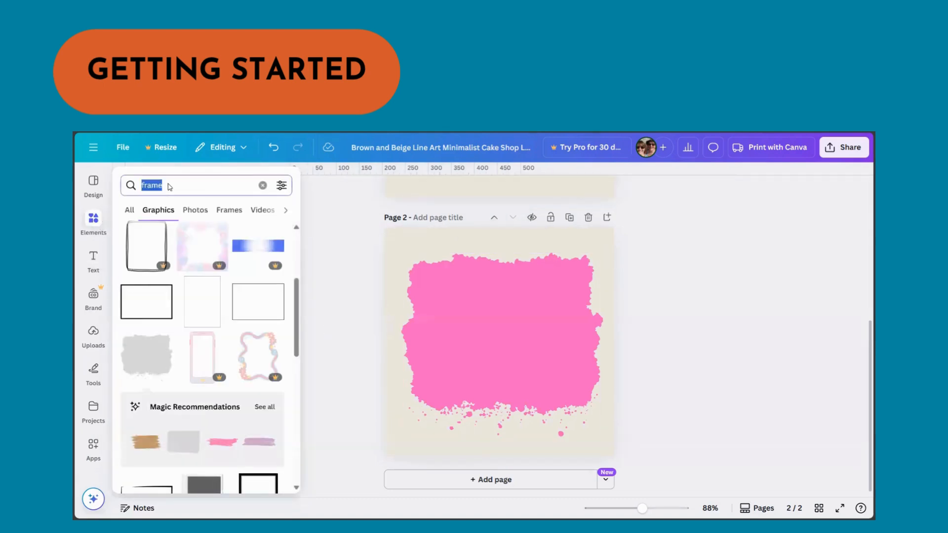
pyautogui.write('cake')
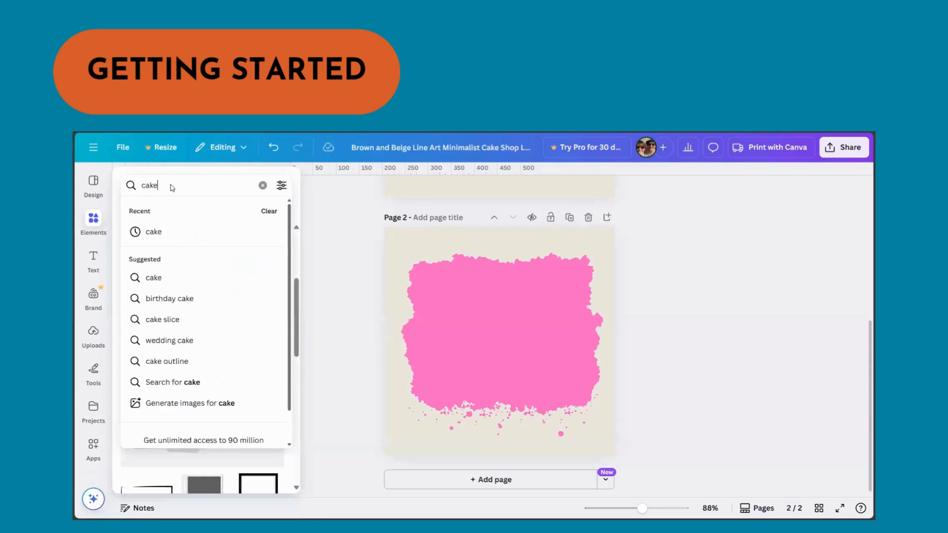
pyautogui.press('Return')
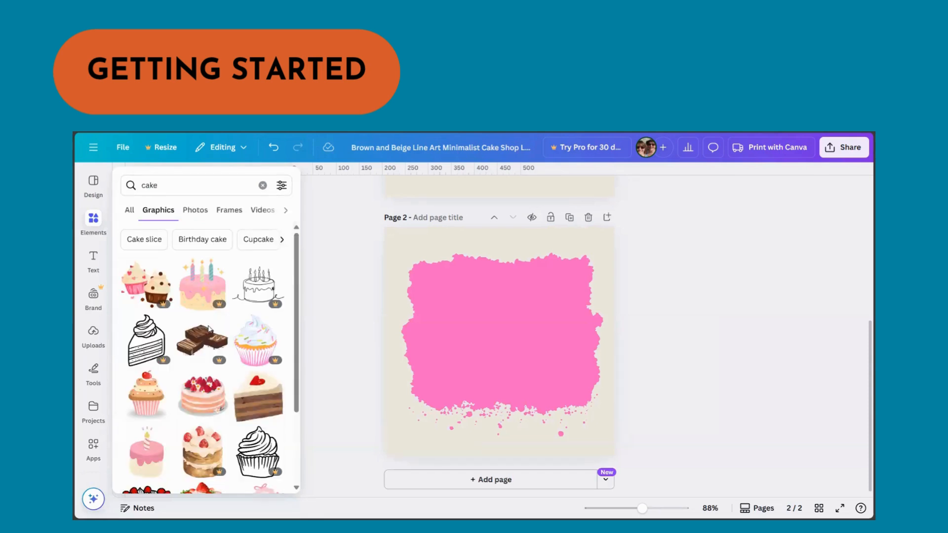
pyautogui.scroll(-2, 217, 325)
pyautogui.press('Escape')
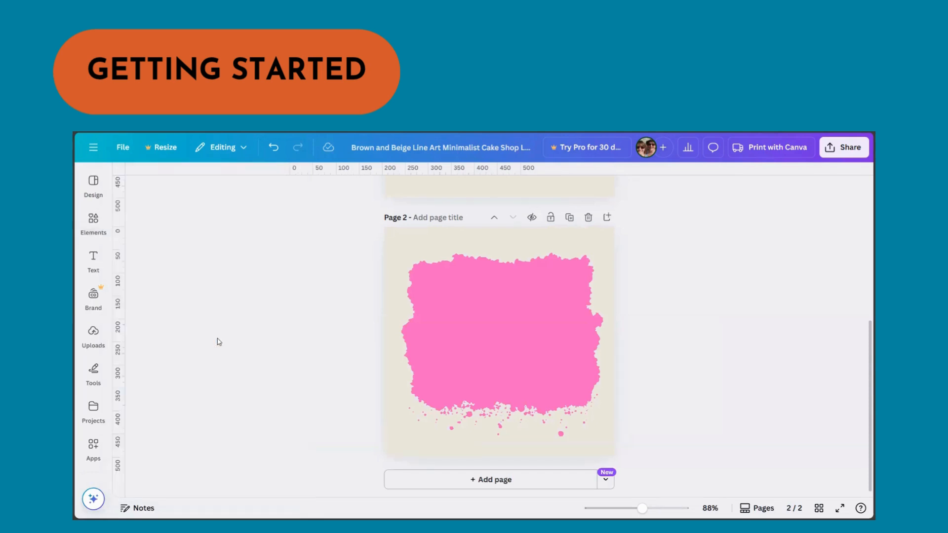
pyautogui.click(94, 225)
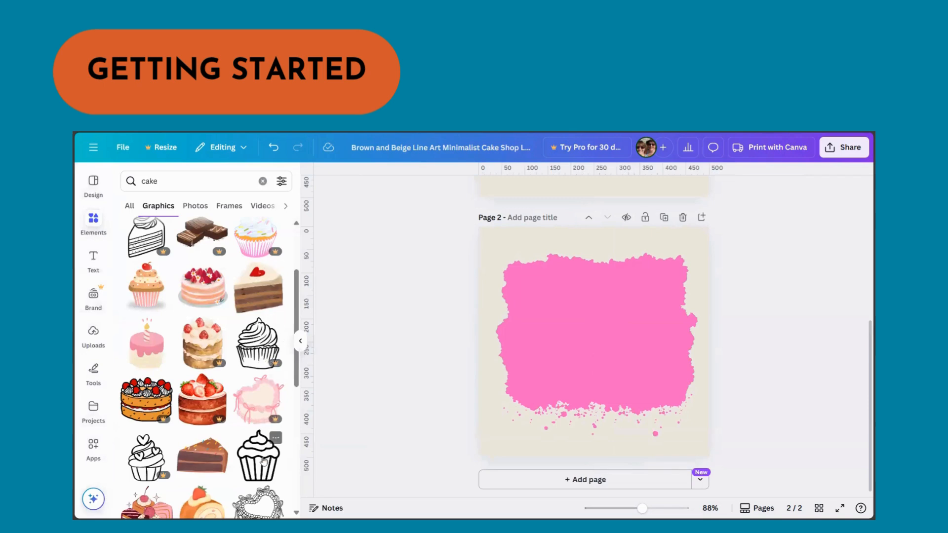
pyautogui.click(261, 461)
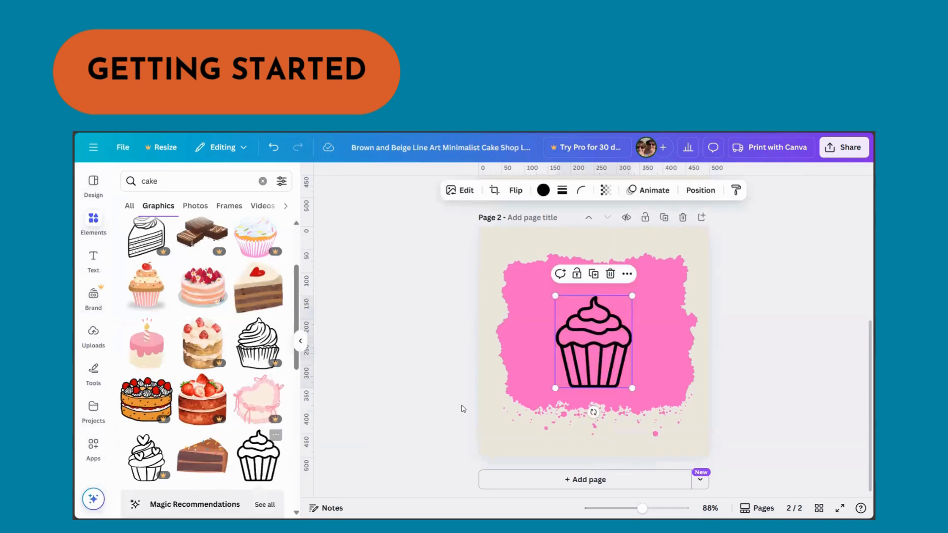
pyautogui.click(749, 302)
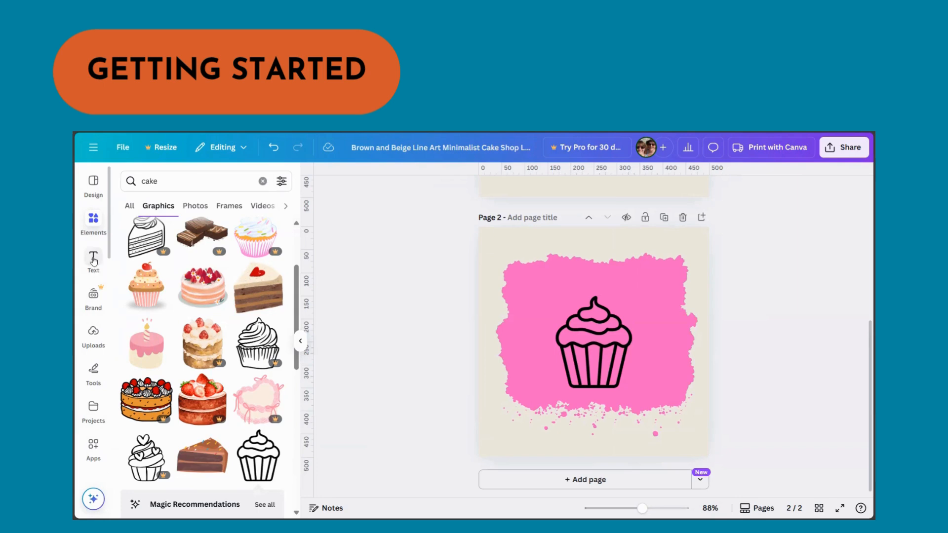
pyautogui.click(94, 258)
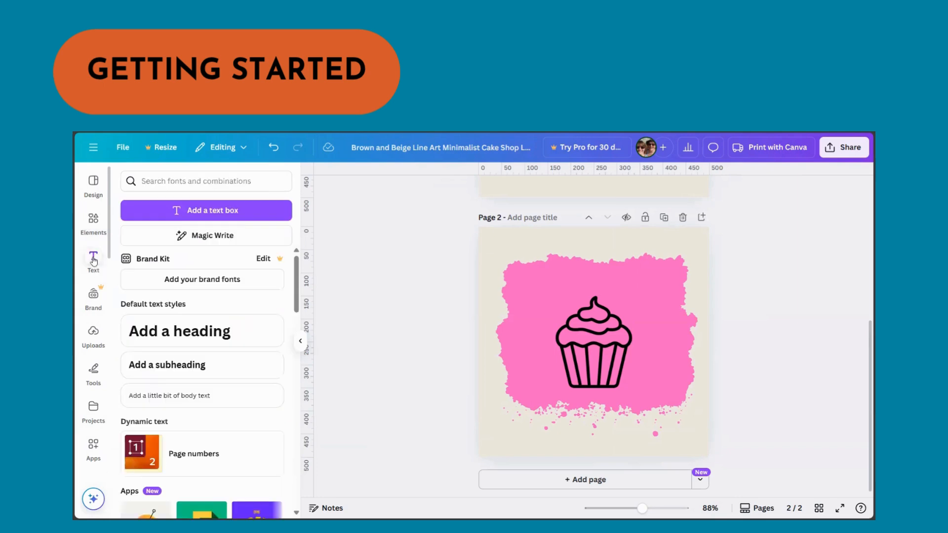
pyautogui.click(230, 218)
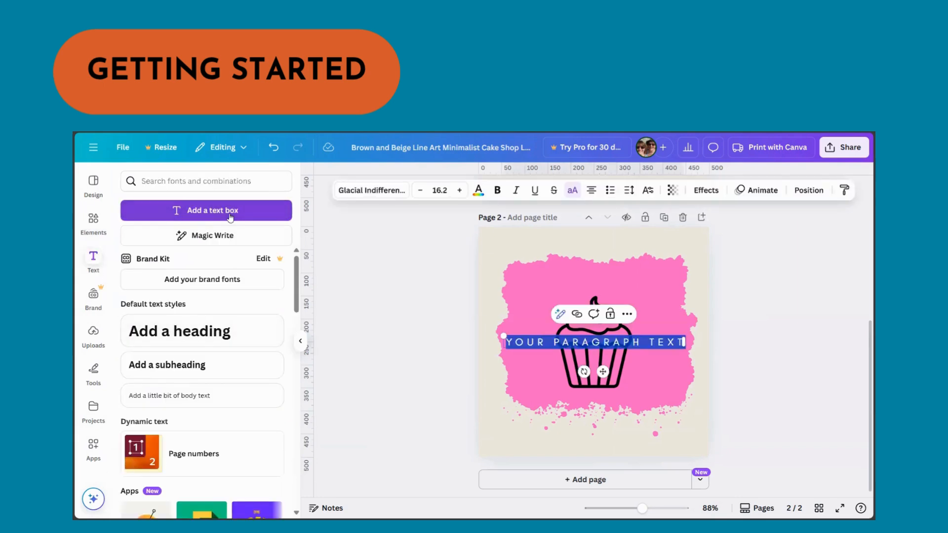
pyautogui.press('BackSpace')
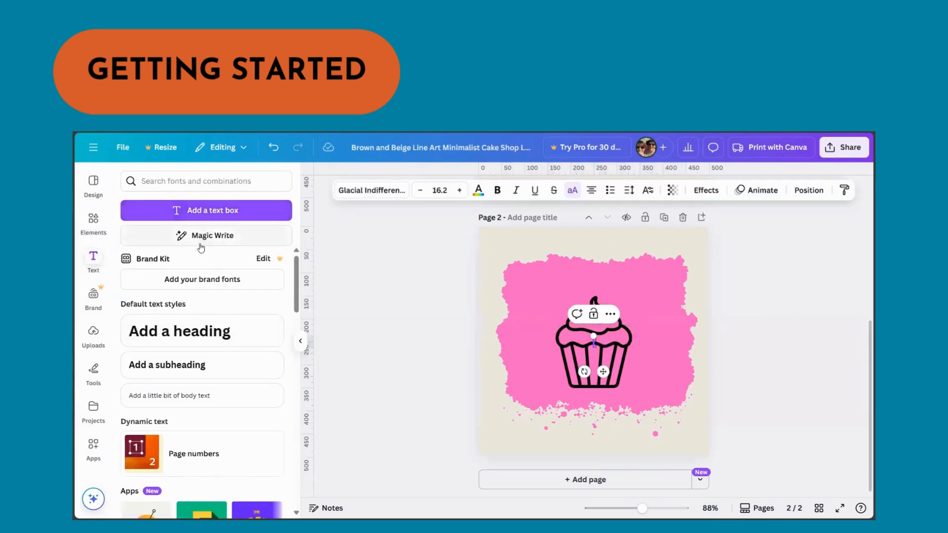
pyautogui.click(196, 334)
pyautogui.press('BackSpace')
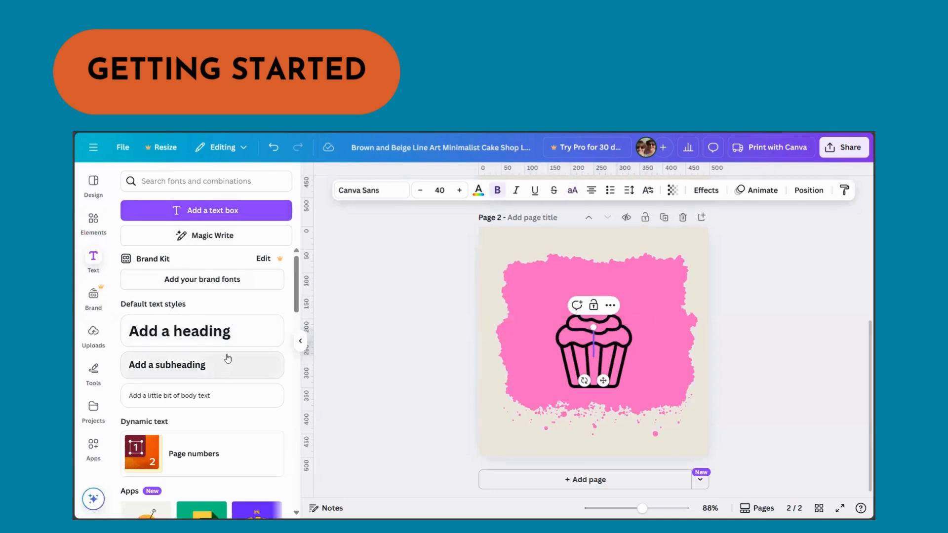
# Add the "Spring vibes" font combination to page 2 and move it to the page's upper-left corner, above the cupcake
pyautogui.scroll(-5, 227, 356)
pyautogui.scroll(-3, 224, 319)
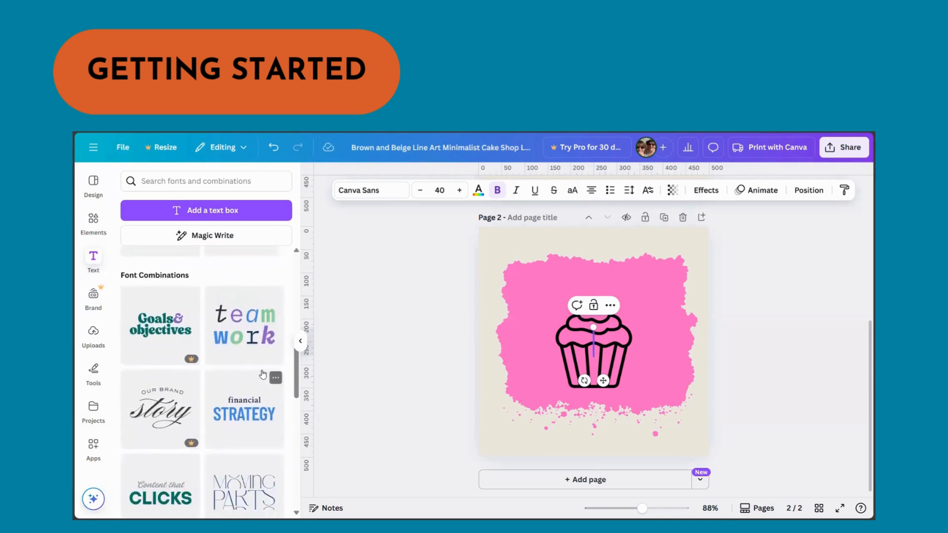
pyautogui.scroll(-4, 237, 345)
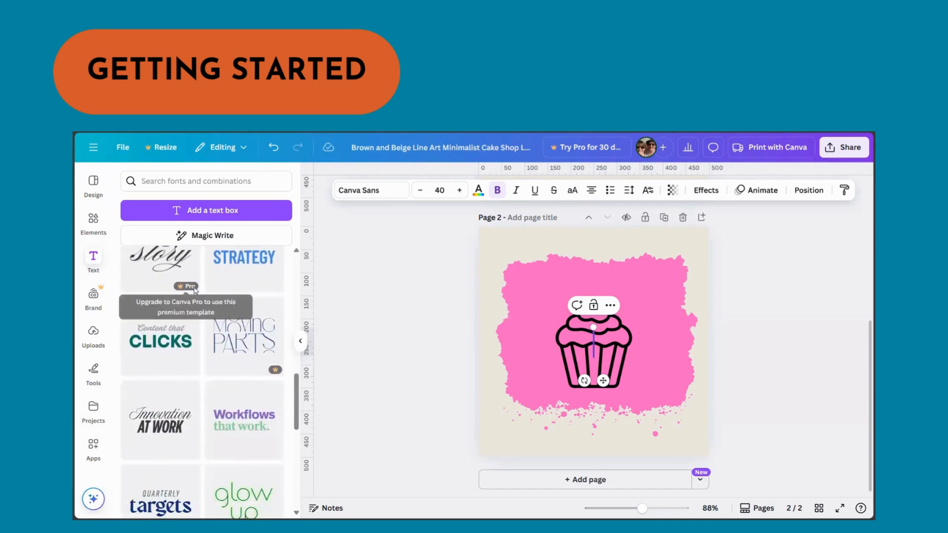
pyautogui.scroll(-3, 194, 289)
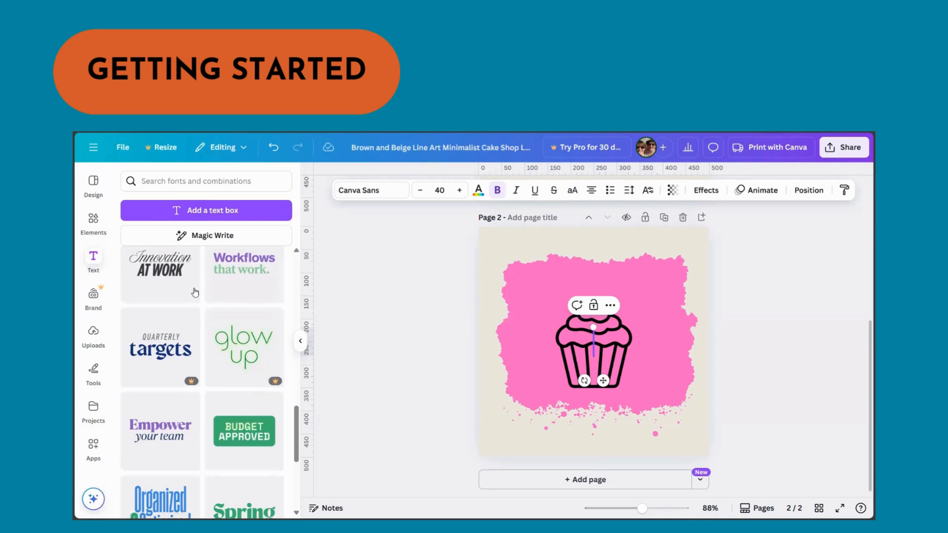
pyautogui.scroll(-5, 195, 292)
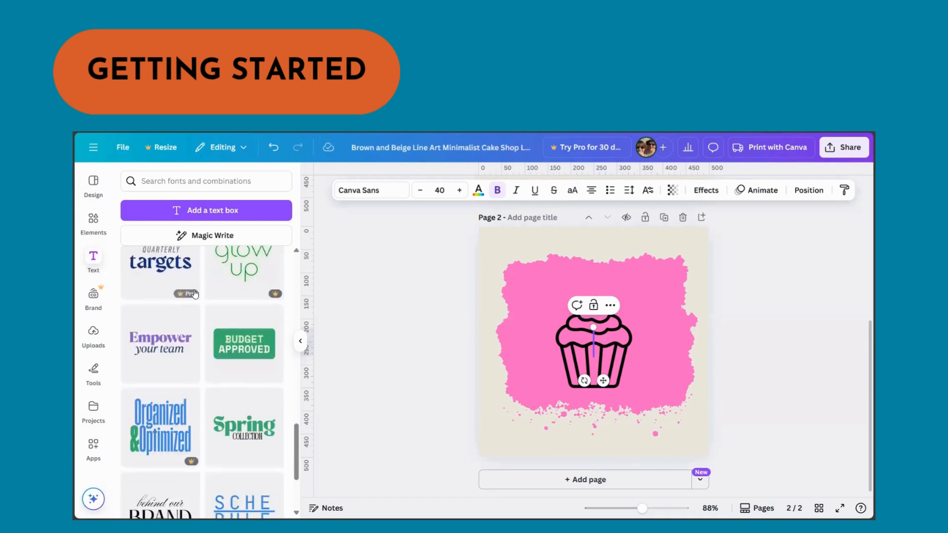
pyautogui.scroll(-1, 197, 295)
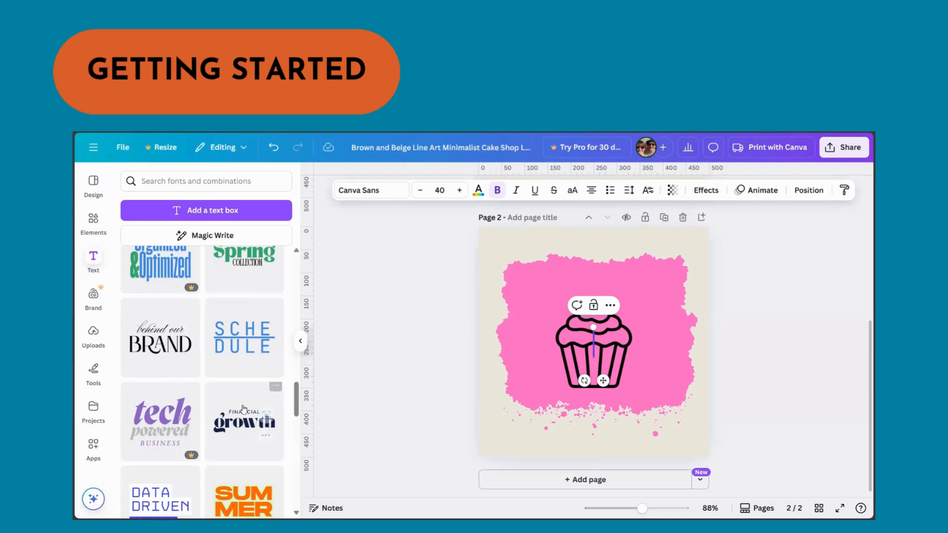
pyautogui.scroll(-3, 243, 411)
pyautogui.scroll(-2, 243, 411)
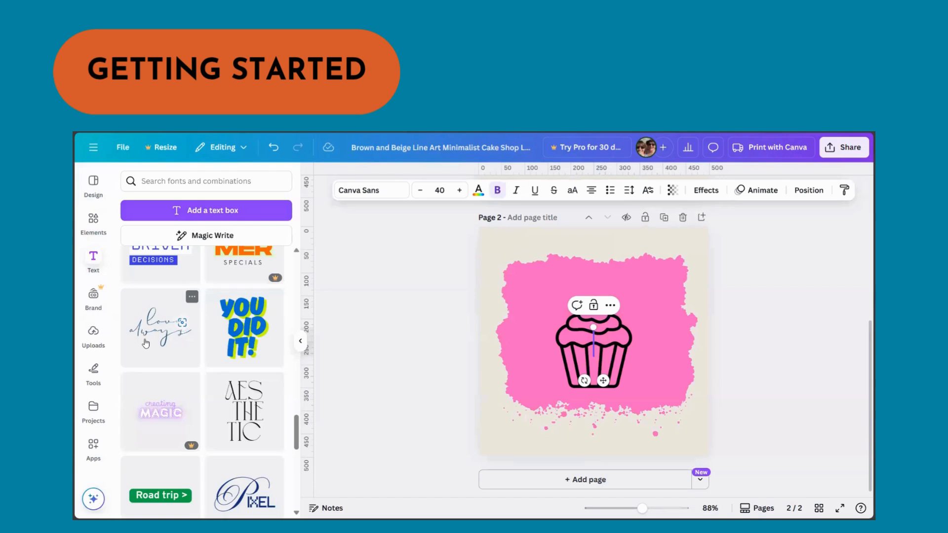
pyautogui.scroll(-2, 146, 343)
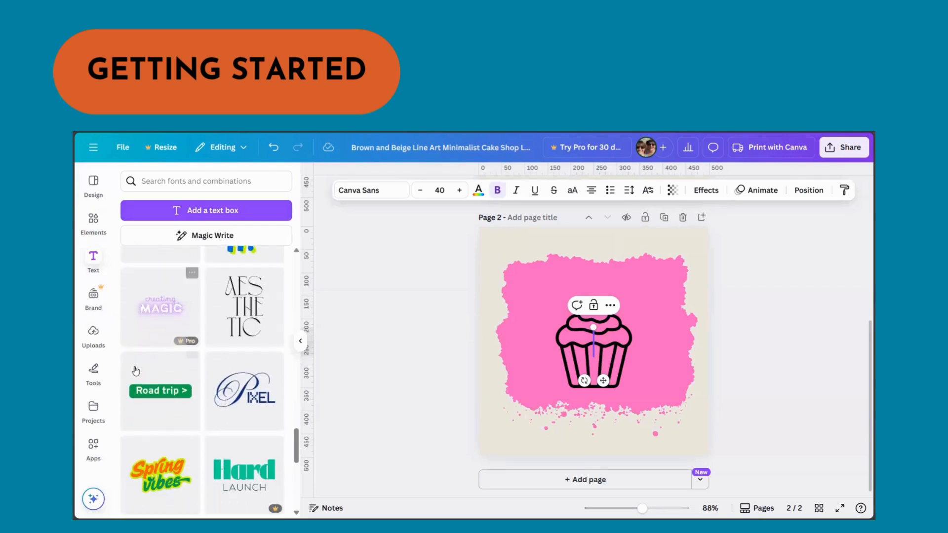
pyautogui.scroll(-2, 231, 380)
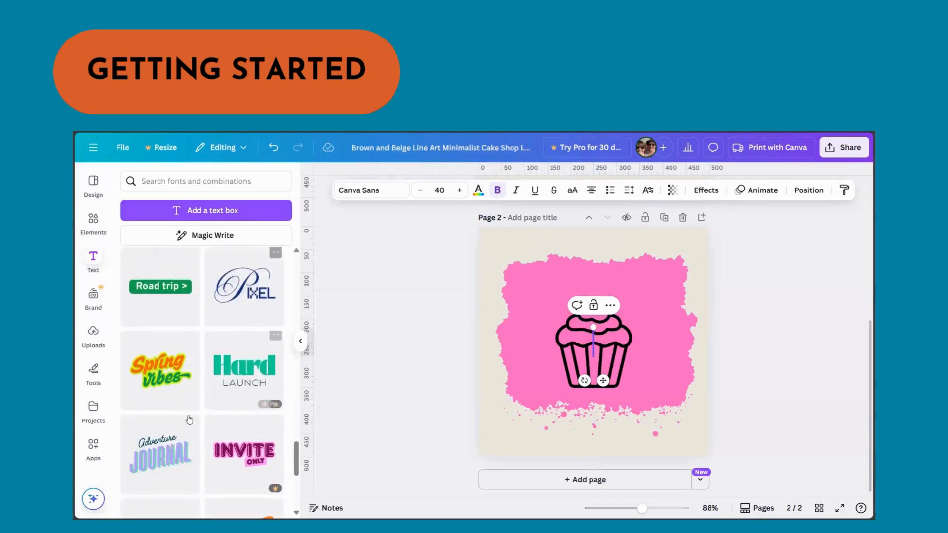
pyautogui.click(159, 379)
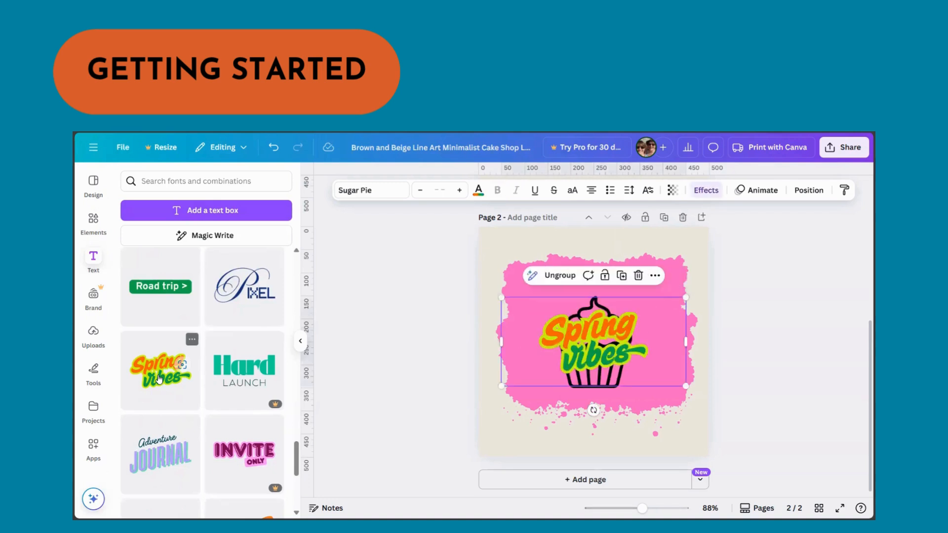
pyautogui.moveTo(615, 343); pyautogui.dragTo(561, 271)
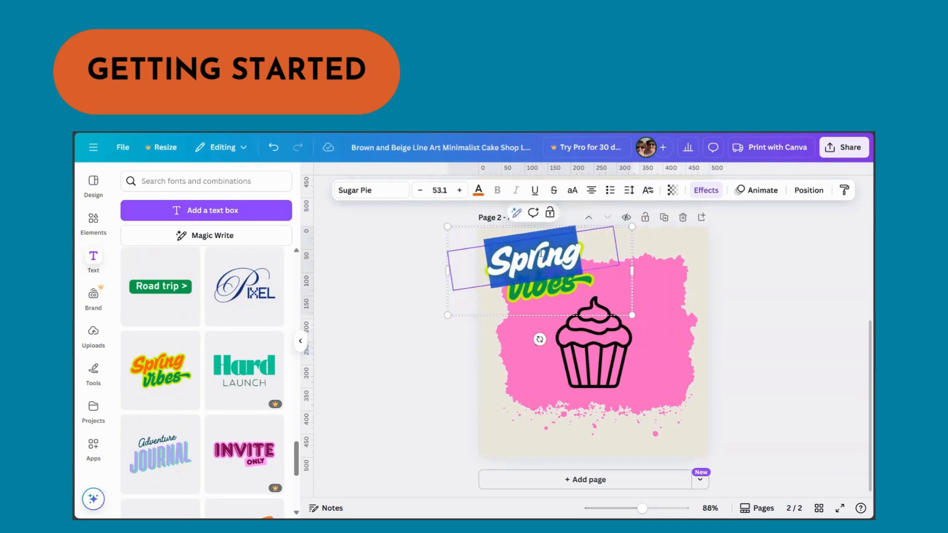
# Replace the word "Spring" with "Quirky" and the word "vibes" with "Cakes" in the lettering on page 2
pyautogui.doubleClick(541, 254)
pyautogui.write('Quirky')
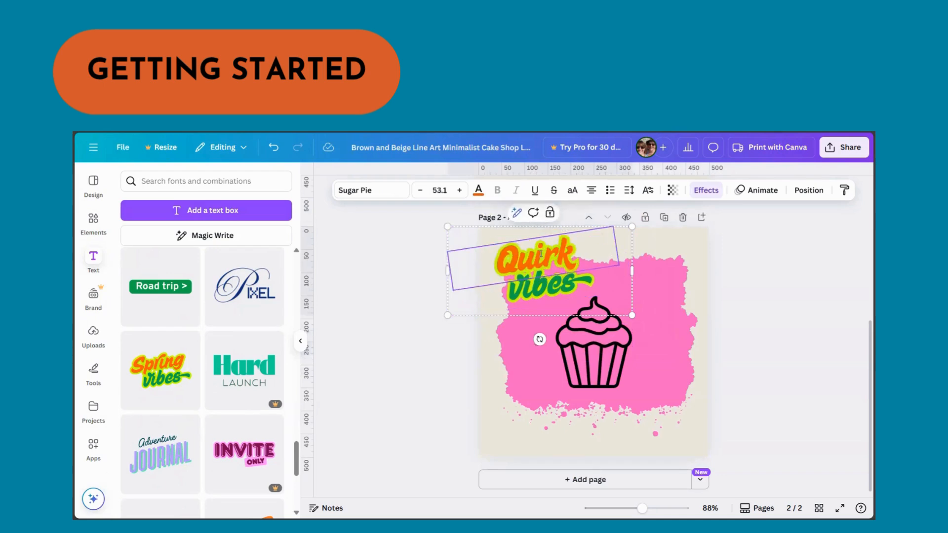
pyautogui.doubleClick(540, 290)
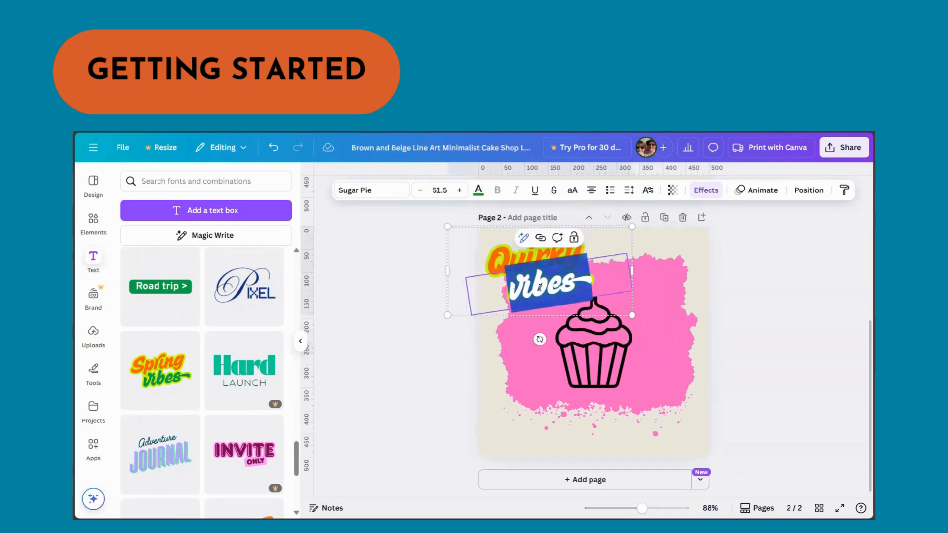
pyautogui.write('Cakes')
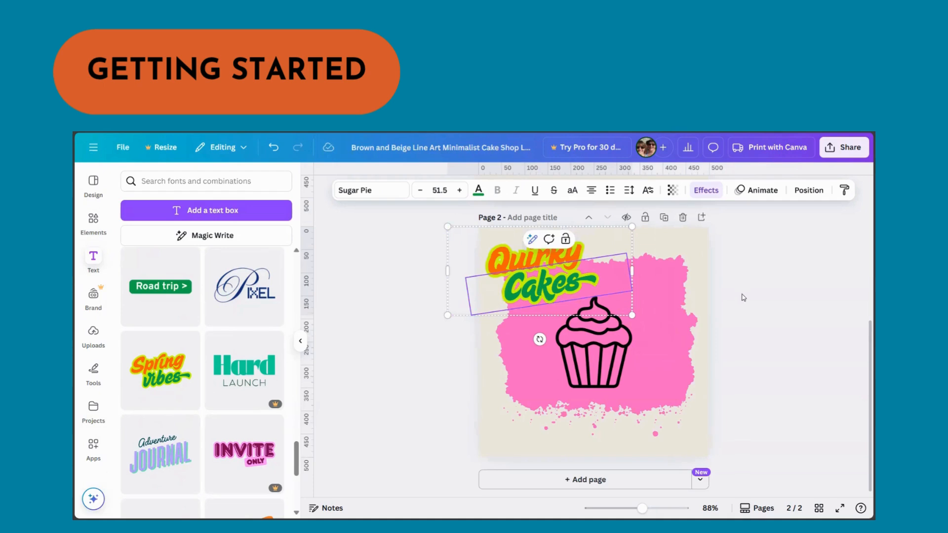
pyautogui.click(743, 297)
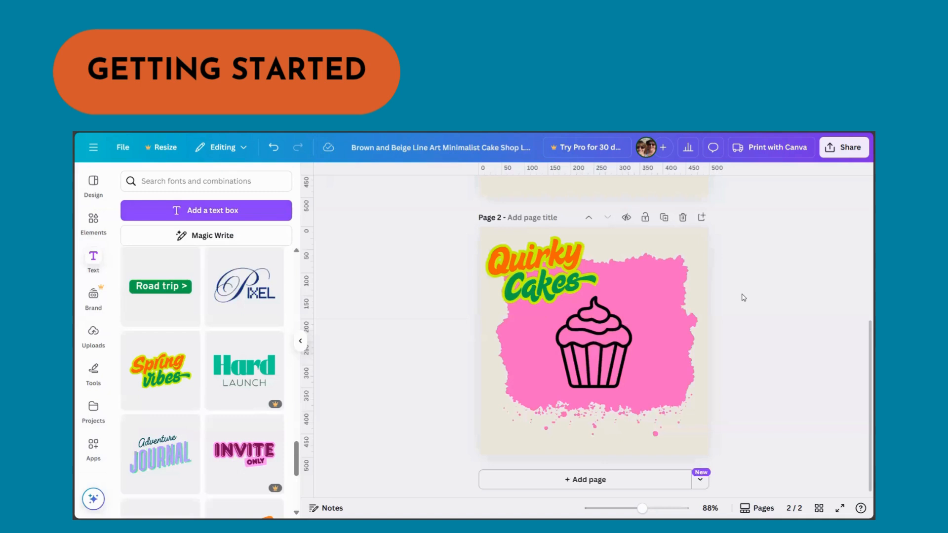
# Recolour the word "Cakes" with the default solid black and set its outline effect to the document's beige
pyautogui.click(519, 271)
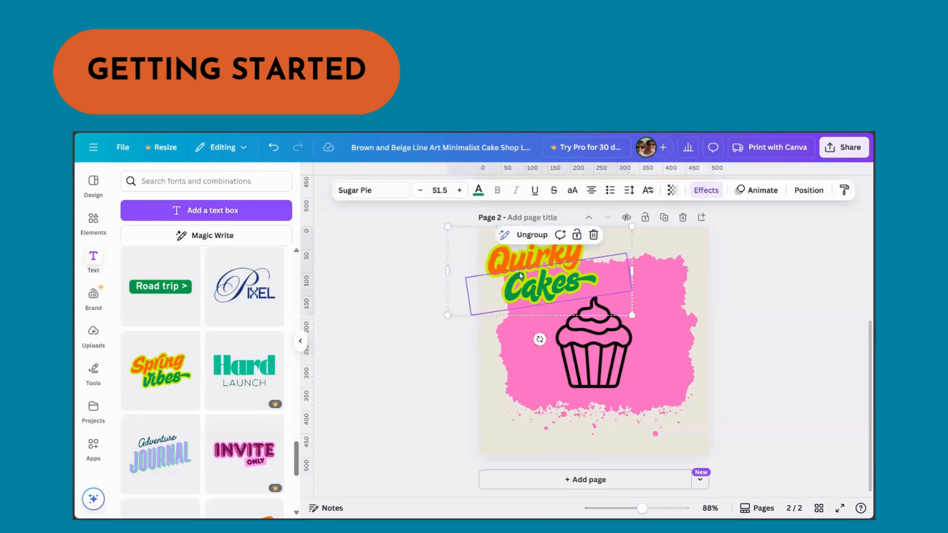
pyautogui.click(479, 191)
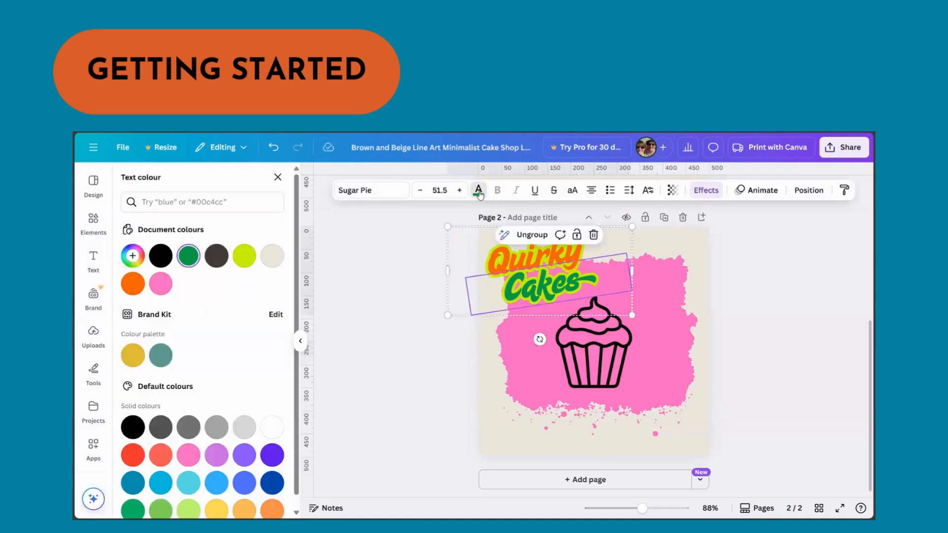
pyautogui.click(133, 427)
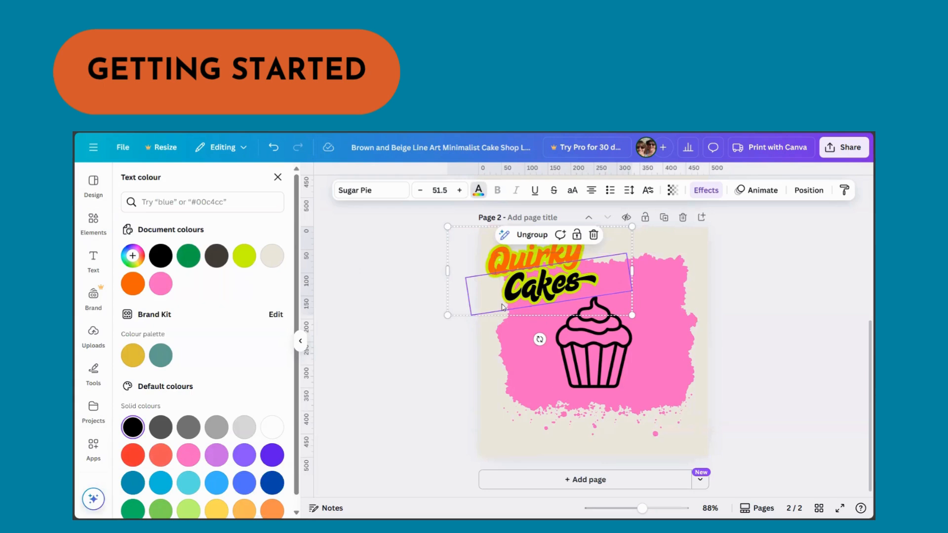
pyautogui.click(705, 190)
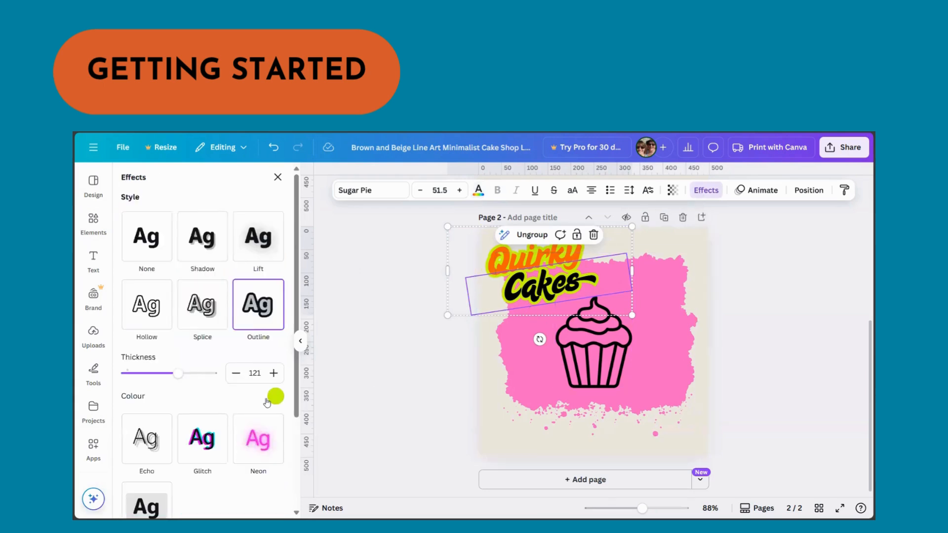
pyautogui.click(274, 398)
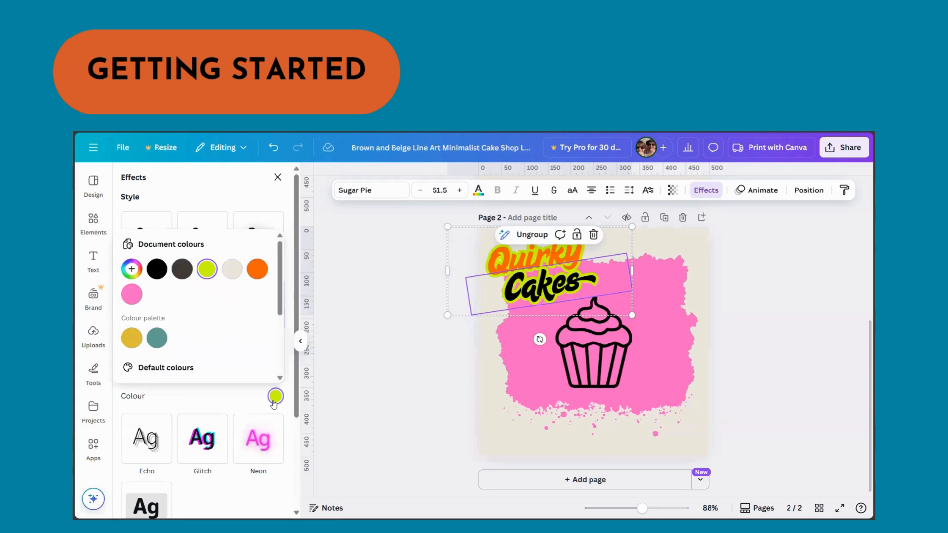
pyautogui.click(232, 270)
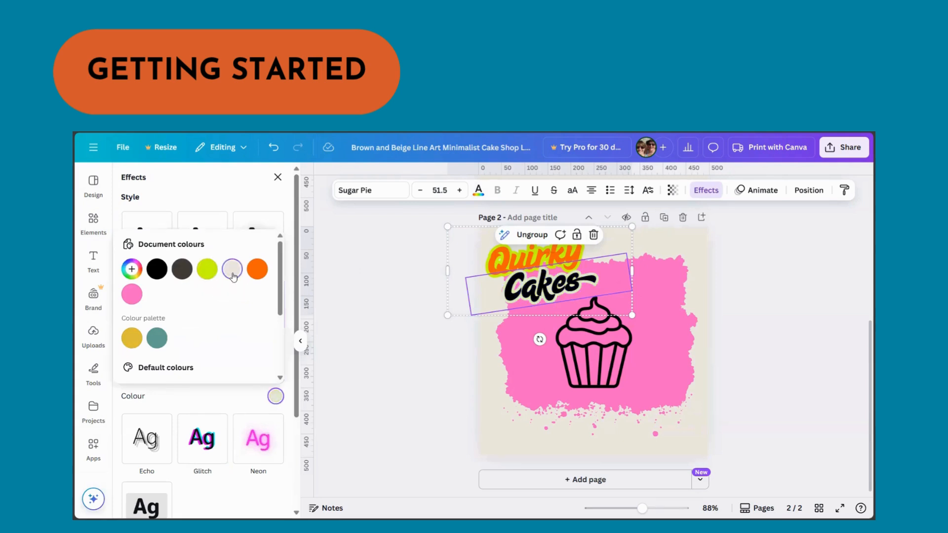
pyautogui.click(863, 382)
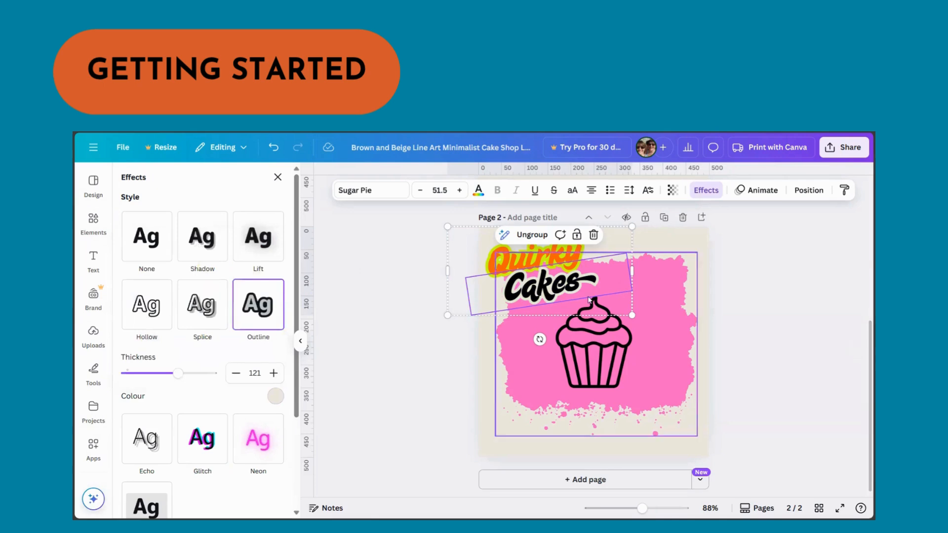
# Recolour the word "Quirky" on page 2 with the default solid black and set its outline effect to the document's beige
pyautogui.click(507, 261)
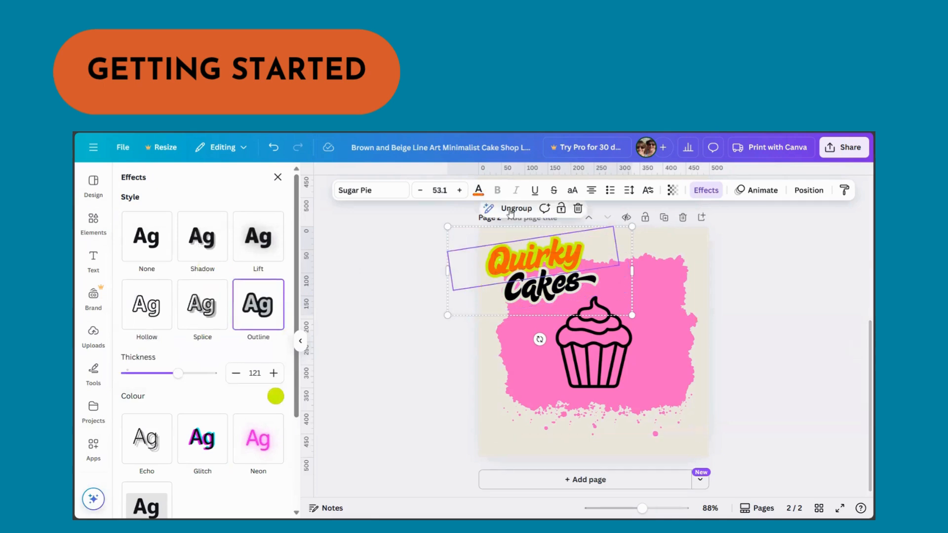
pyautogui.click(478, 191)
pyautogui.click(132, 427)
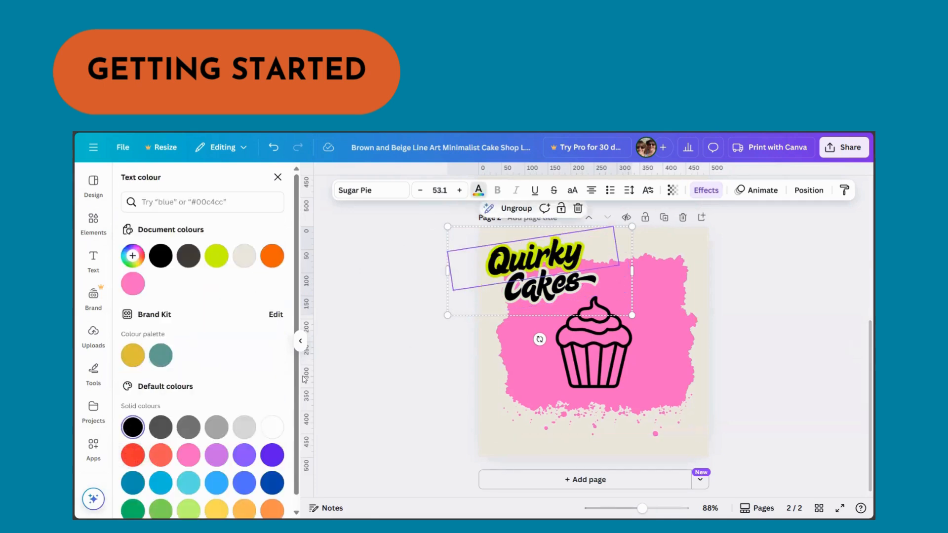
pyautogui.click(703, 191)
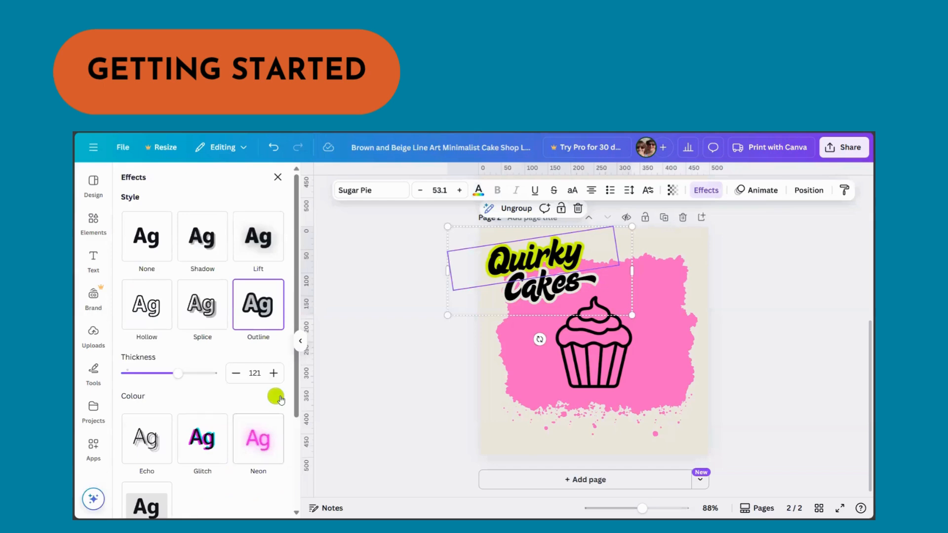
pyautogui.click(276, 396)
pyautogui.click(232, 269)
pyautogui.scroll(4, 863, 310)
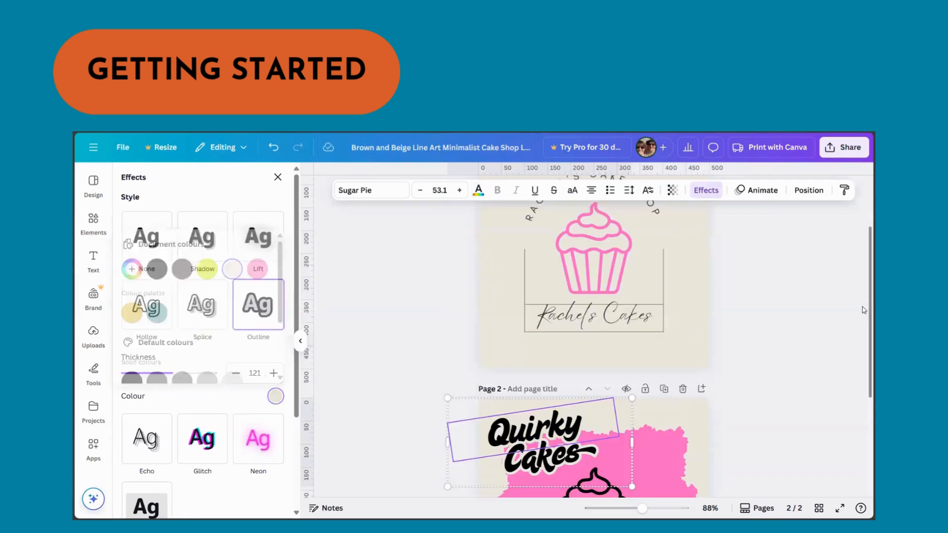
pyautogui.scroll(-1, 864, 367)
pyautogui.click(822, 406)
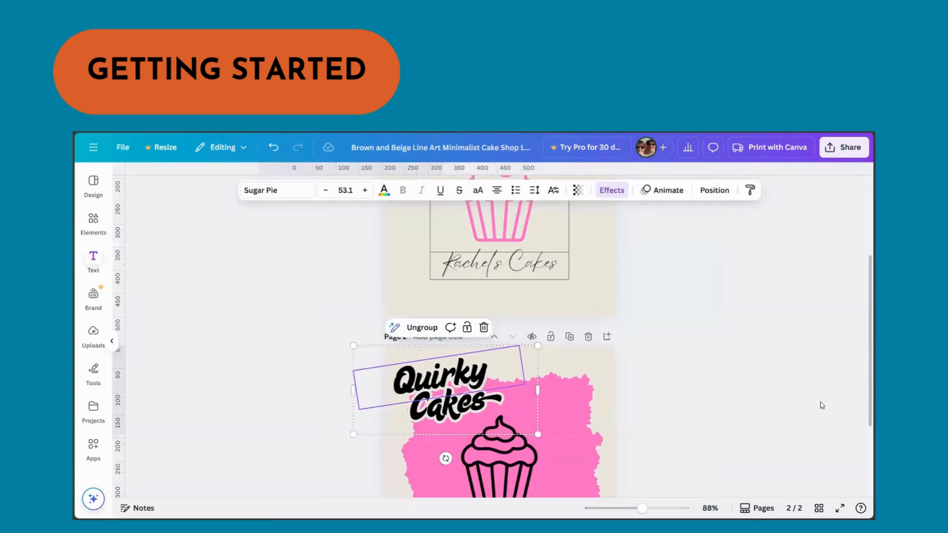
pyautogui.click(661, 381)
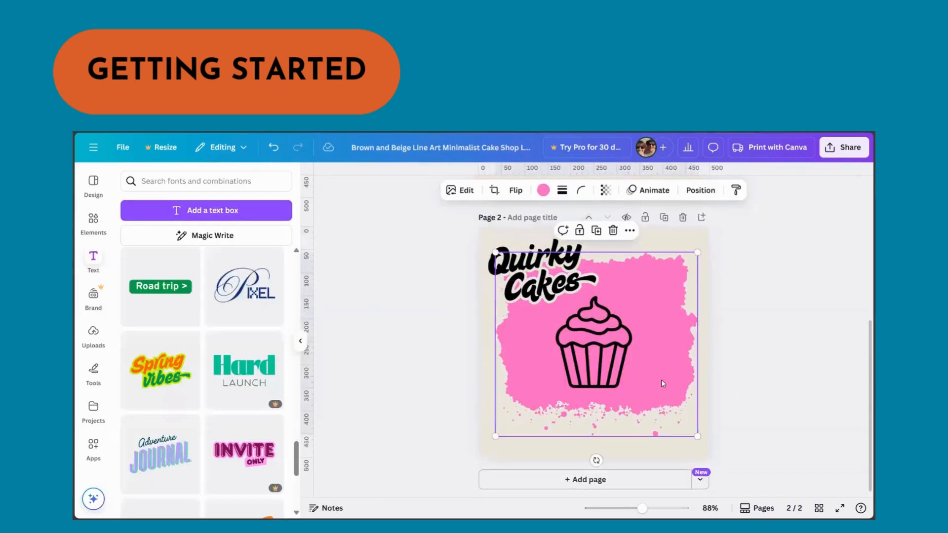
pyautogui.click(771, 367)
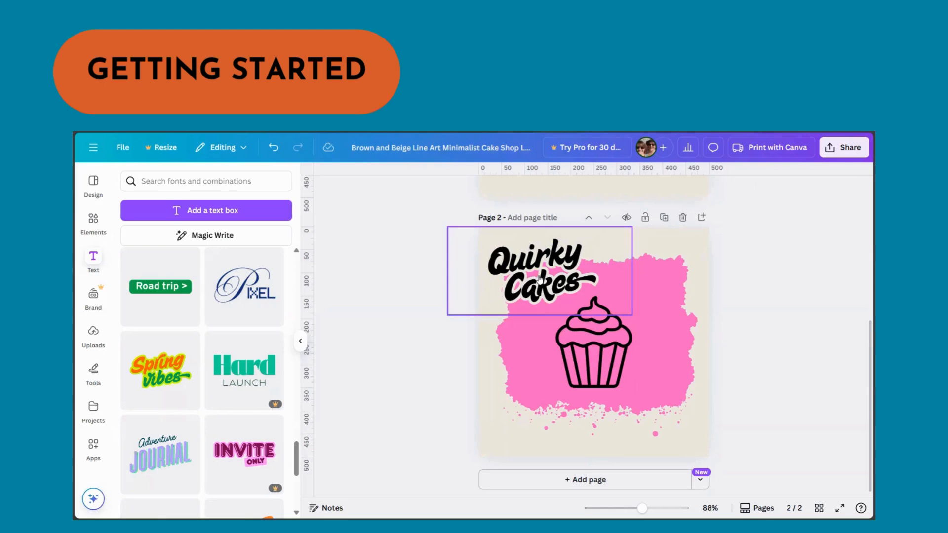
# Rotate the "Quirky Cakes" lettering counter-clockwise to a steeper upward tilt and reposition it over the upper-left corner of the pink splash
pyautogui.moveTo(539, 279); pyautogui.dragTo(556, 278)
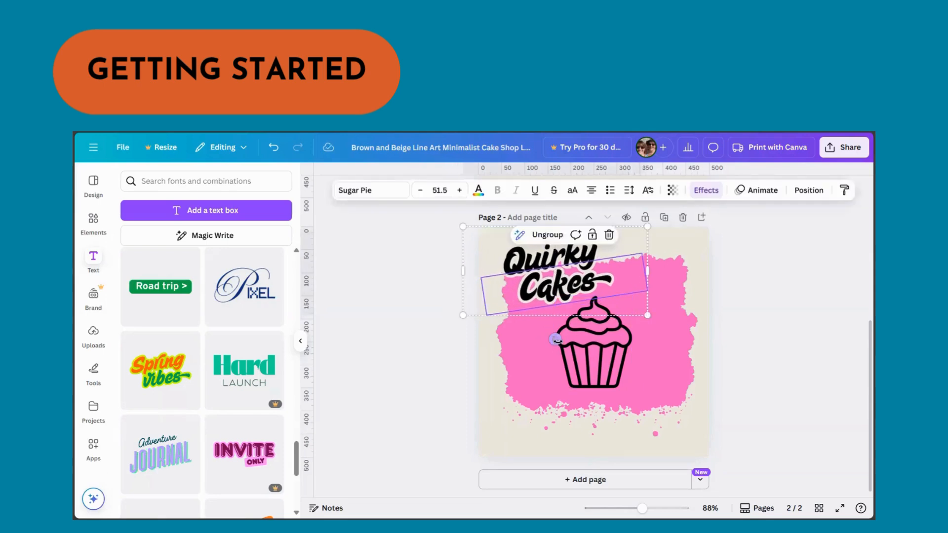
pyautogui.moveTo(555, 338); pyautogui.dragTo(587, 317)
pyautogui.moveTo(543, 246); pyautogui.dragTo(527, 255)
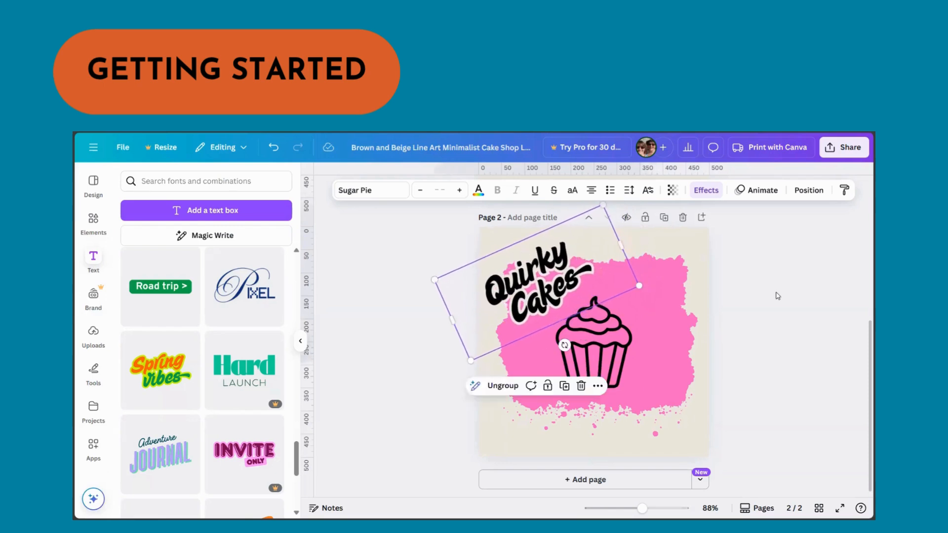
pyautogui.click(741, 298)
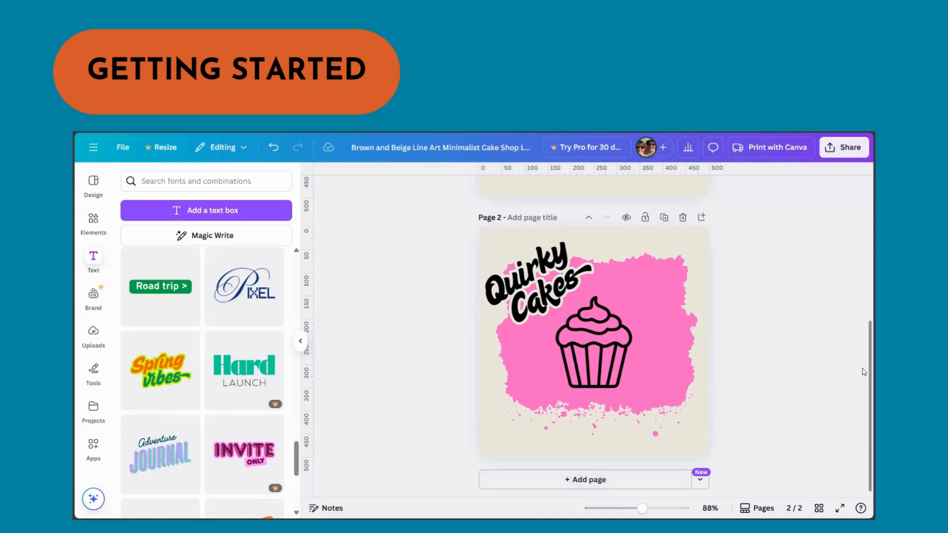
# Open the design's download settings
pyautogui.click(841, 149)
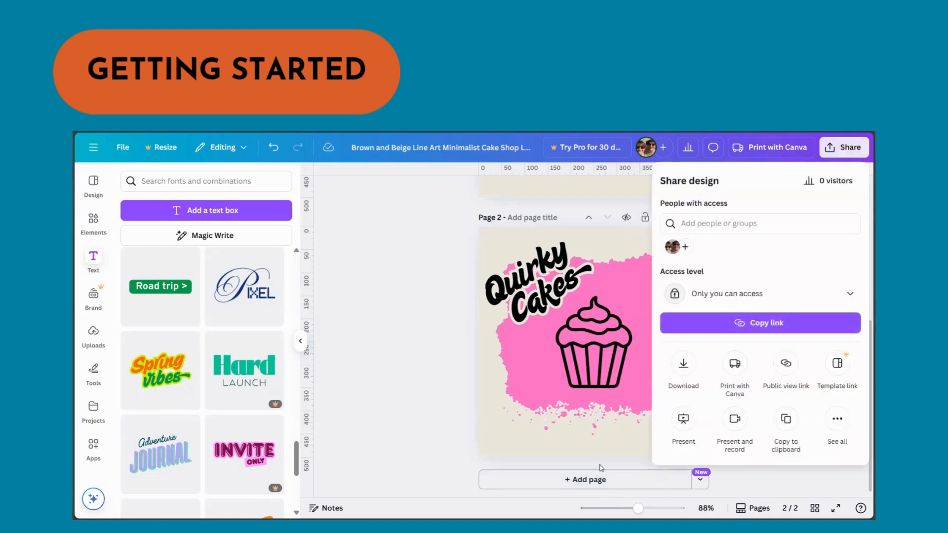
pyautogui.click(683, 373)
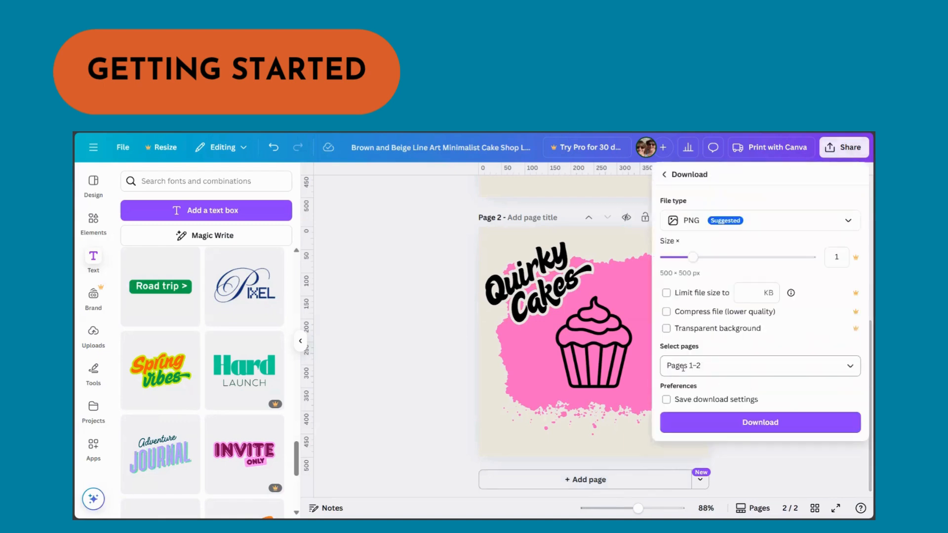